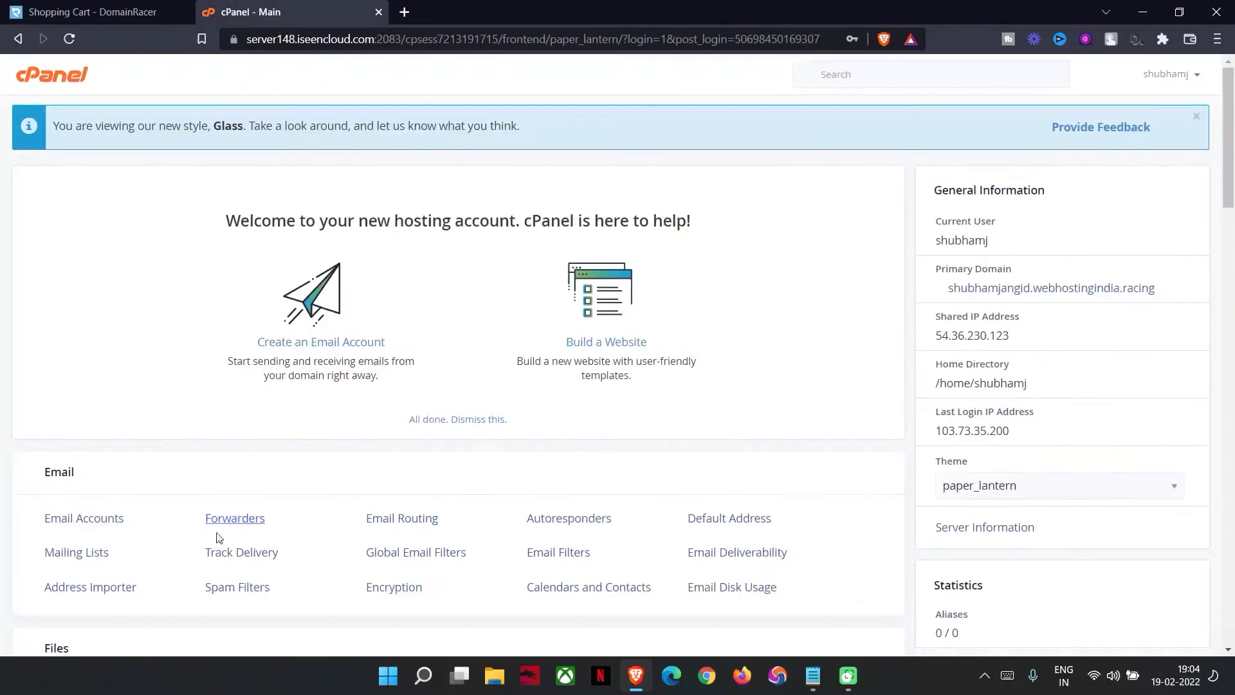
Examine the tool sections on the hosting control panel's main page, from Email and Files through the Softaculous Apps Installer.
{"action": "left_click_drag", "start_coordinate": [104, 125], "coordinate": [489, 104]}
{"action": "scroll", "coordinate": [172, 317], "scroll_direction": "down", "scroll_amount": 5}
{"action": "scroll", "coordinate": [171, 361], "scroll_direction": "up", "scroll_amount": 4}
{"action": "scroll", "coordinate": [116, 399], "scroll_direction": "down", "scroll_amount": 4}
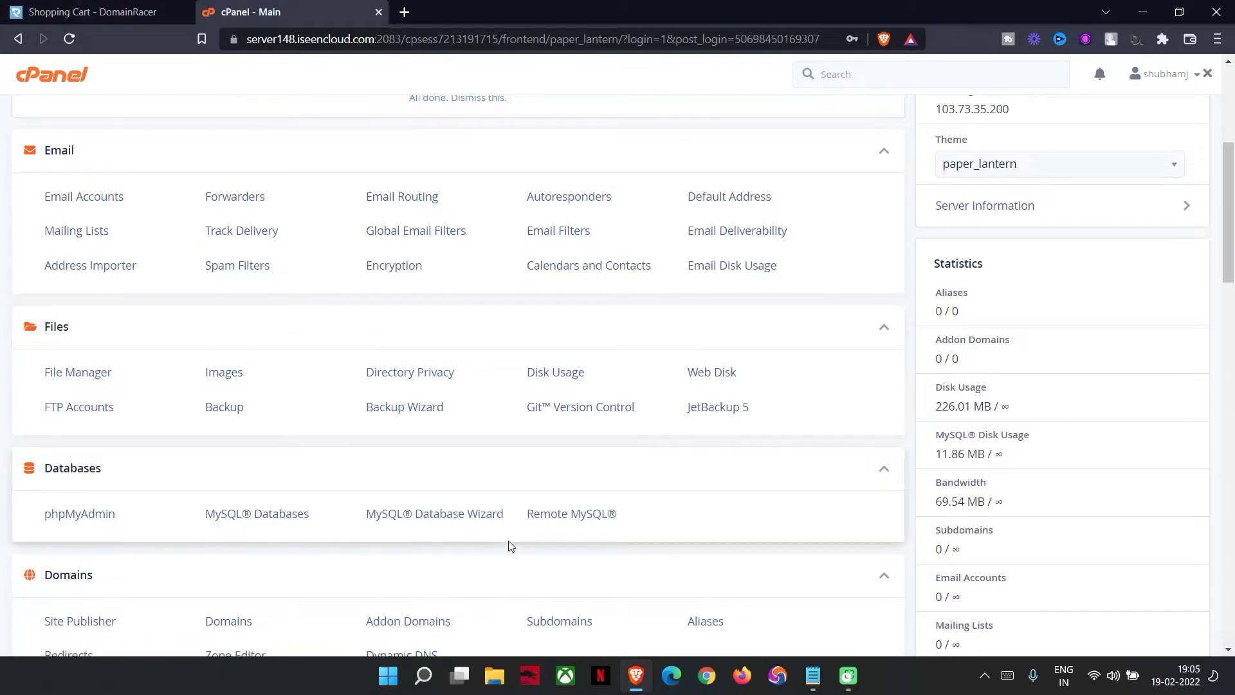
{"action": "scroll", "coordinate": [508, 540], "scroll_direction": "down", "scroll_amount": 2}
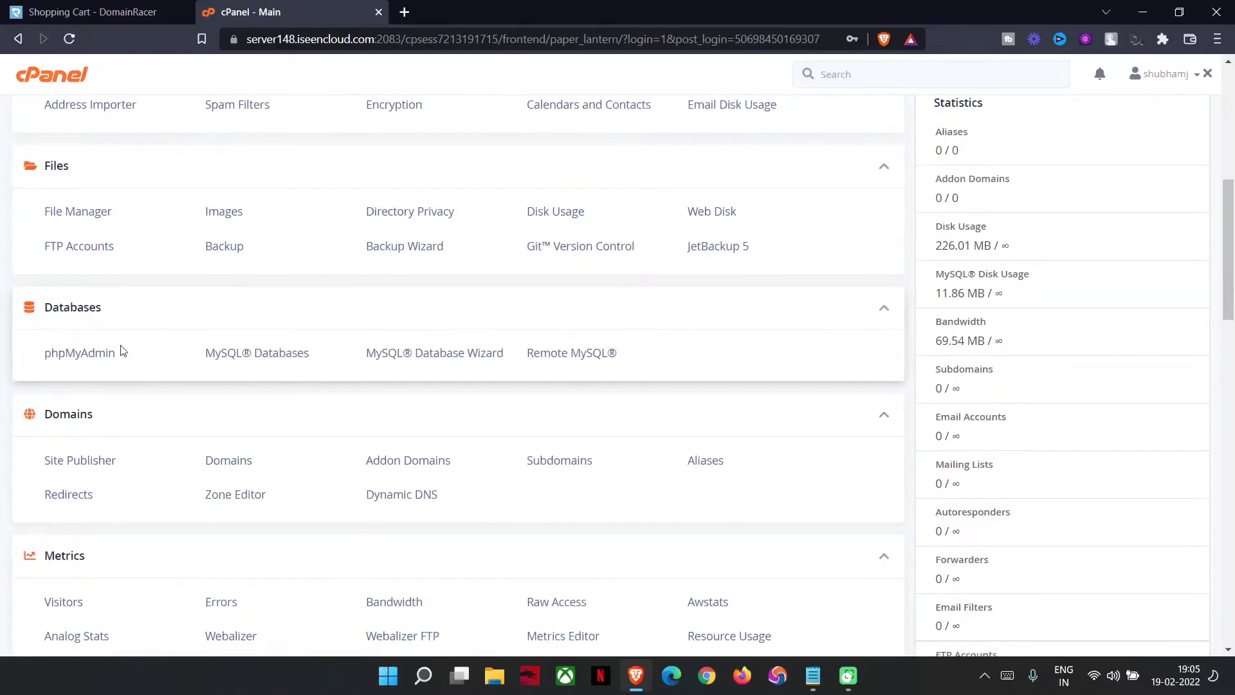
{"action": "scroll", "coordinate": [115, 450], "scroll_direction": "down", "scroll_amount": 3}
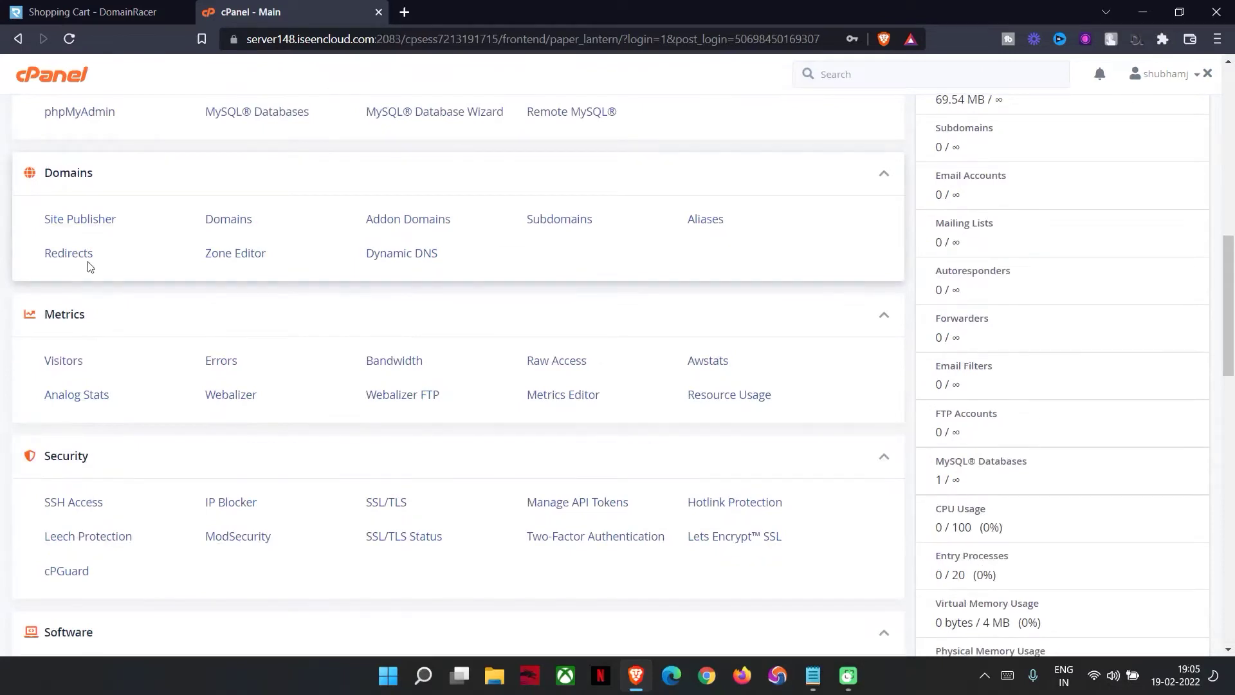
{"action": "scroll", "coordinate": [14, 350], "scroll_direction": "down", "scroll_amount": 2}
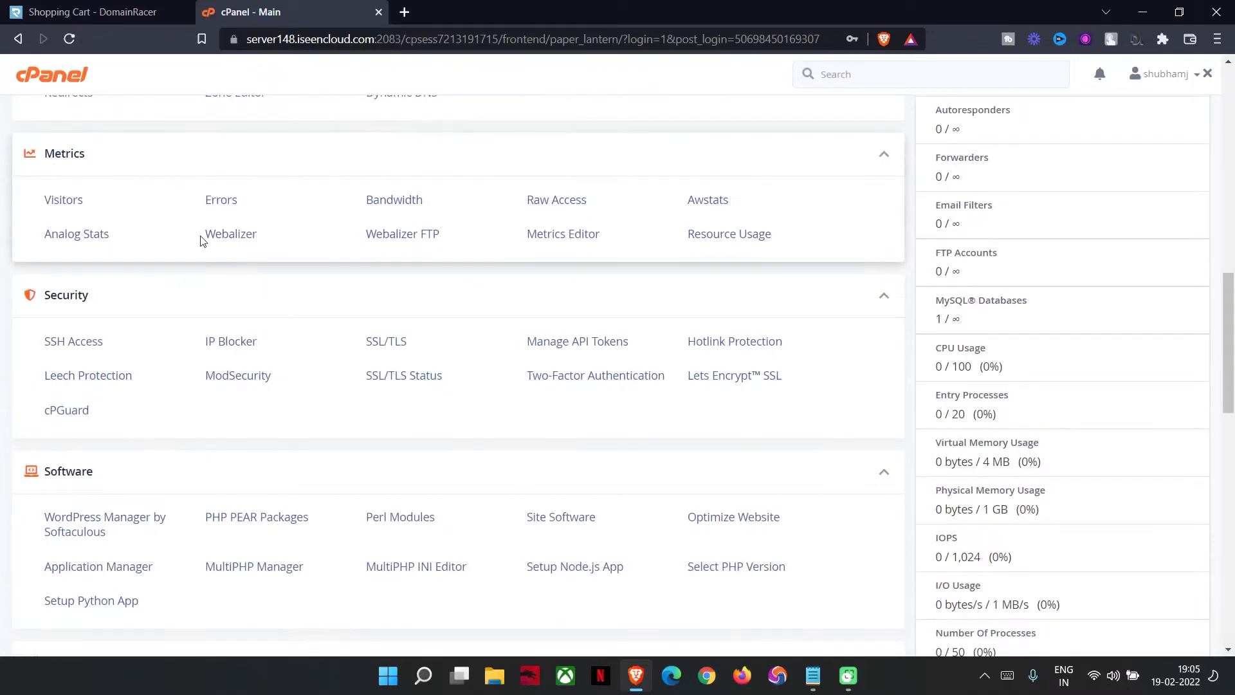
{"action": "scroll", "coordinate": [89, 398], "scroll_direction": "down", "scroll_amount": 3}
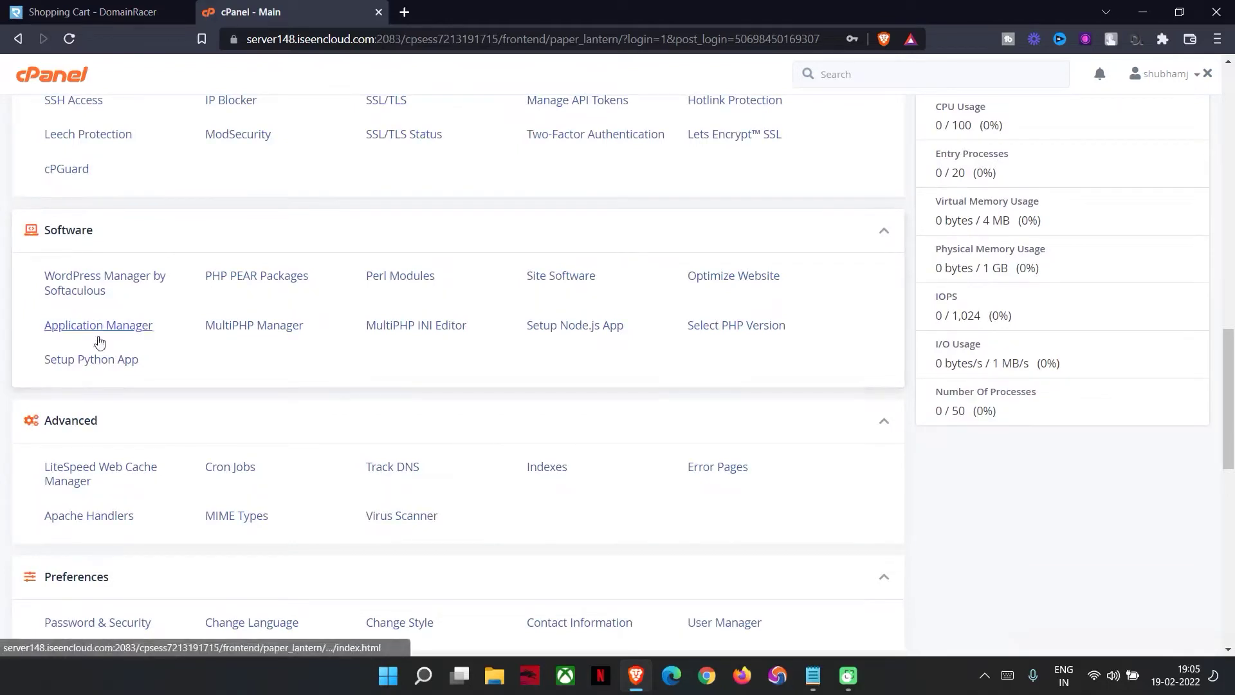
{"action": "scroll", "coordinate": [82, 325], "scroll_direction": "down", "scroll_amount": 2}
{"action": "scroll", "coordinate": [299, 356], "scroll_direction": "down", "scroll_amount": 2}
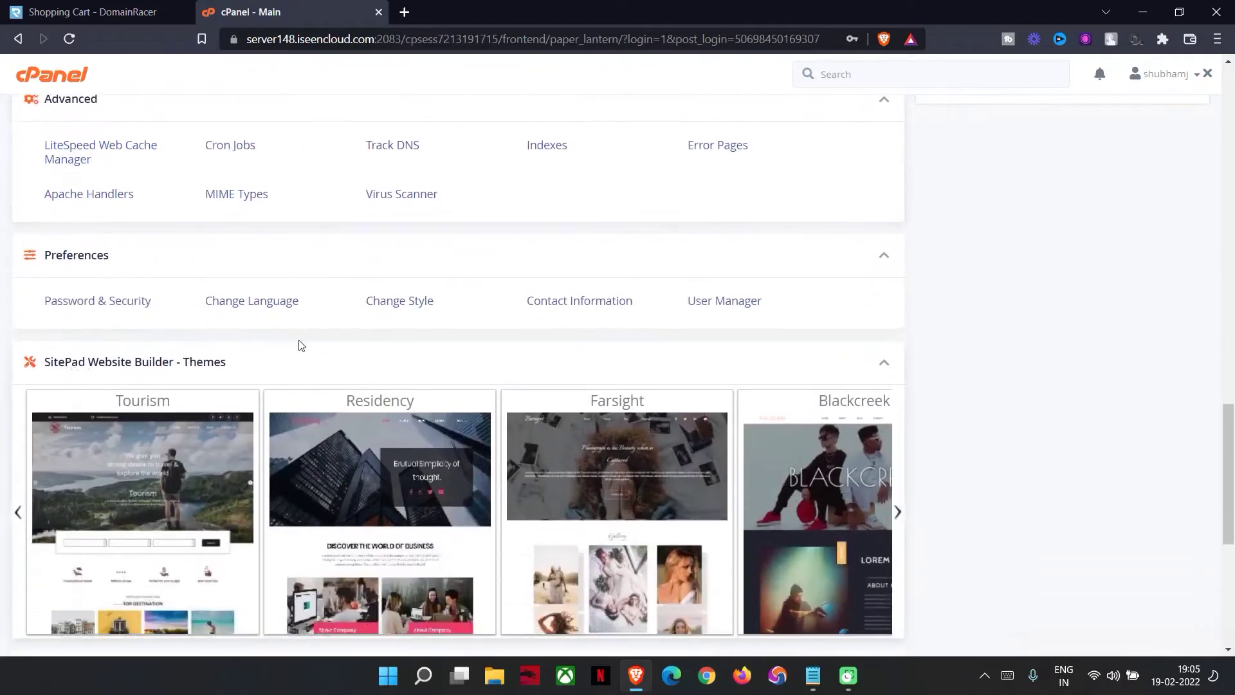
{"action": "scroll", "coordinate": [331, 425], "scroll_direction": "down", "scroll_amount": 1}
{"action": "scroll", "coordinate": [458, 417], "scroll_direction": "up", "scroll_amount": 3}
{"action": "scroll", "coordinate": [458, 417], "scroll_direction": "up", "scroll_amount": 4}
{"action": "scroll", "coordinate": [499, 441], "scroll_direction": "down", "scroll_amount": 9}
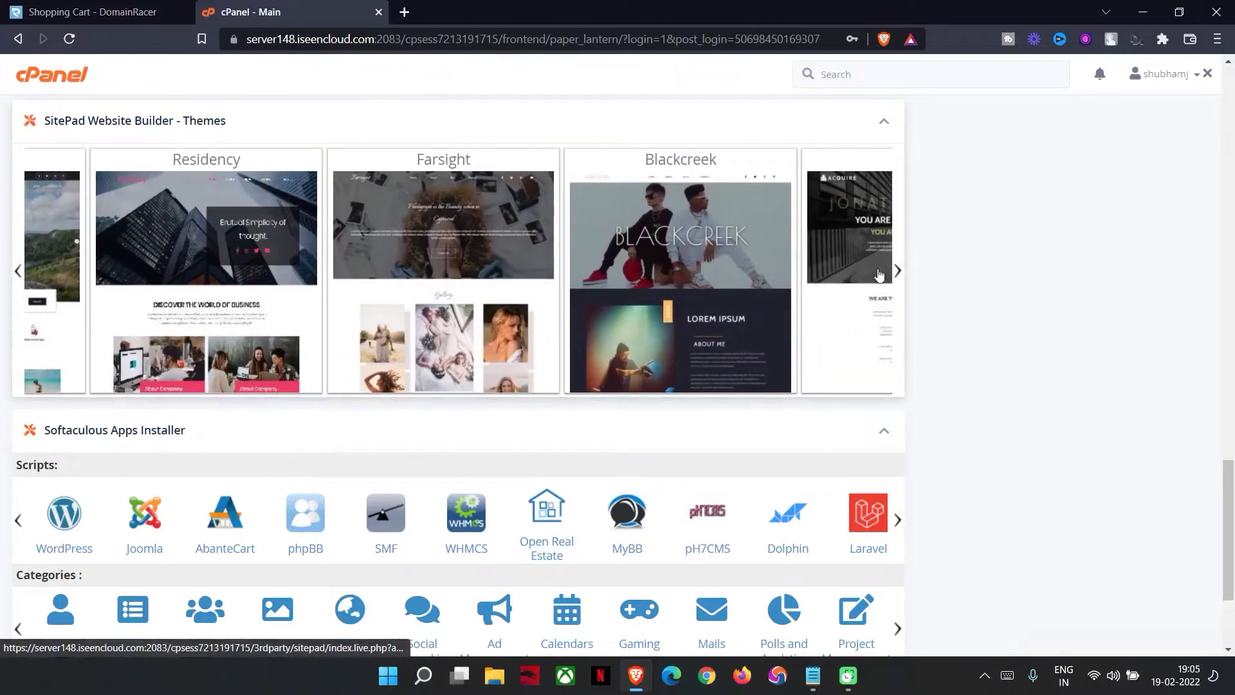
{"action": "scroll", "coordinate": [497, 363], "scroll_direction": "down", "scroll_amount": 3}
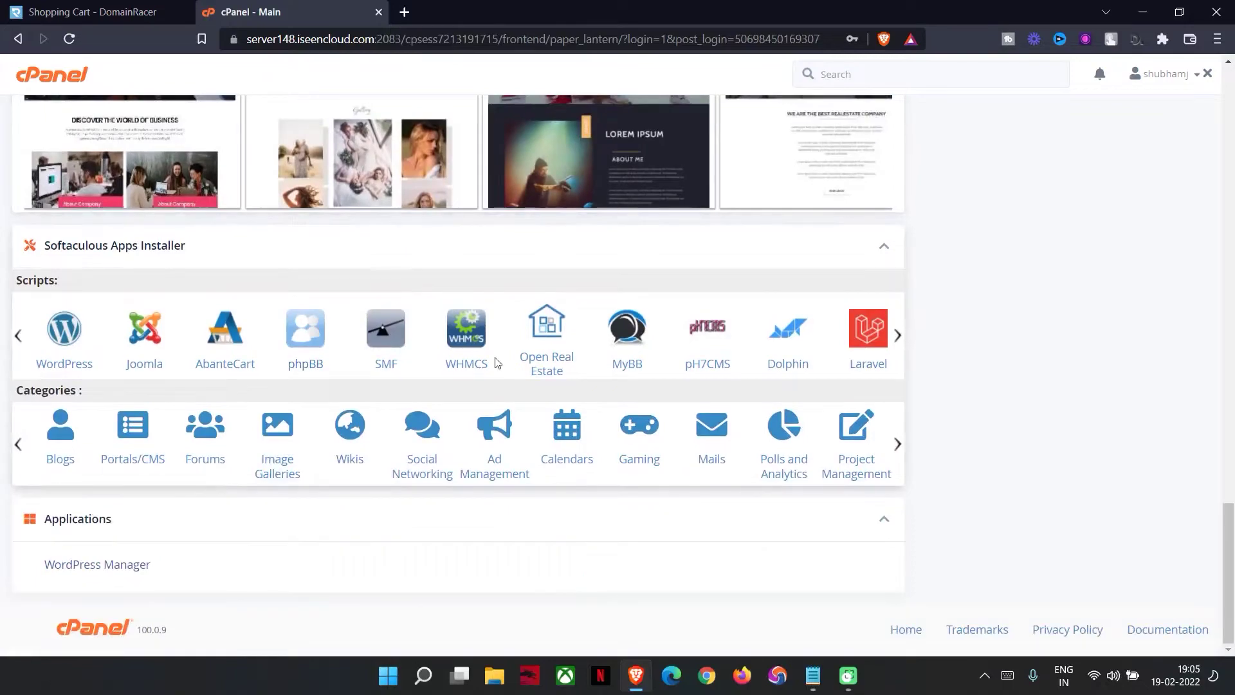
{"action": "scroll", "coordinate": [412, 404], "scroll_direction": "up", "scroll_amount": 20}
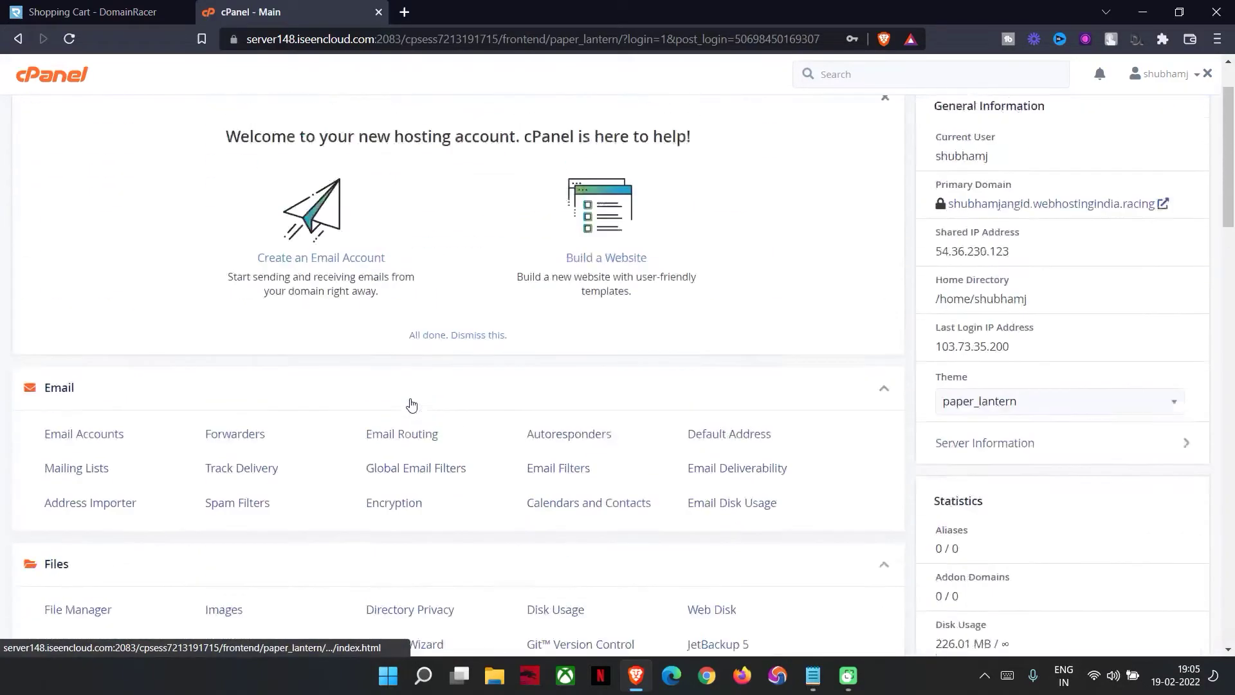
{"action": "scroll", "coordinate": [412, 404], "scroll_direction": "up", "scroll_amount": 1}
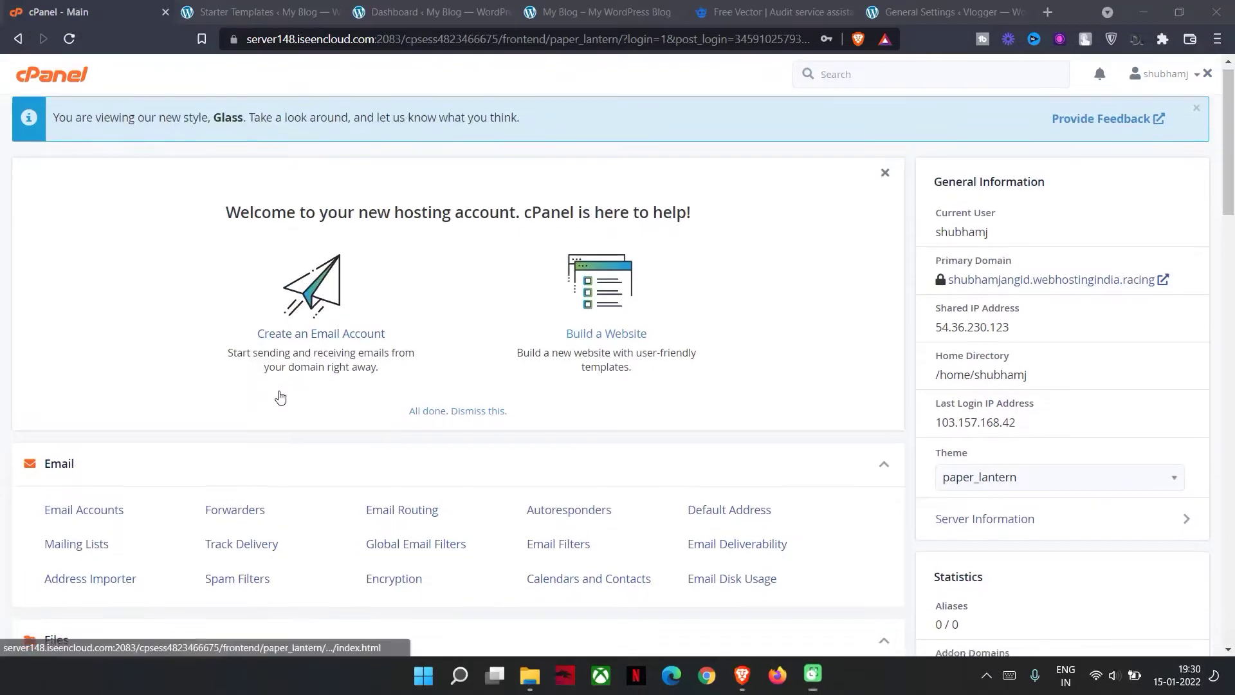
Open WordPress from the Softaculous Apps Installer scripts and bring up its installation form.
{"action": "scroll", "coordinate": [280, 398], "scroll_direction": "down", "scroll_amount": 20}
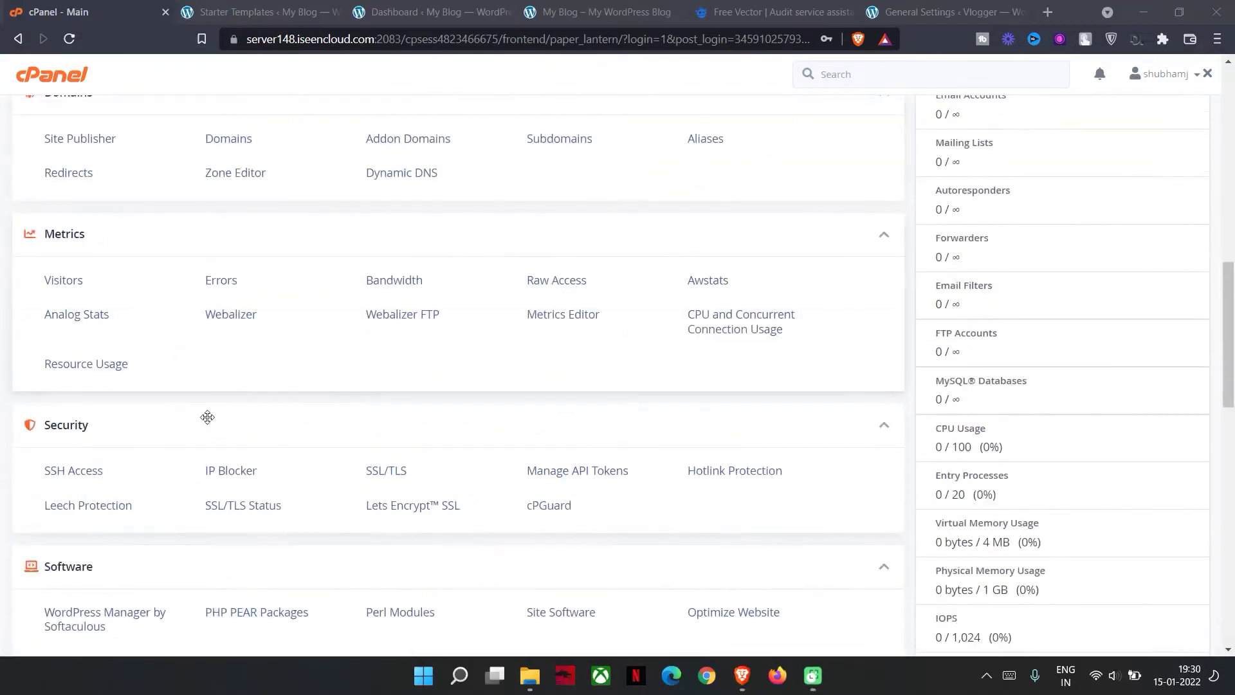
{"action": "scroll", "coordinate": [167, 450], "scroll_direction": "down", "scroll_amount": 3}
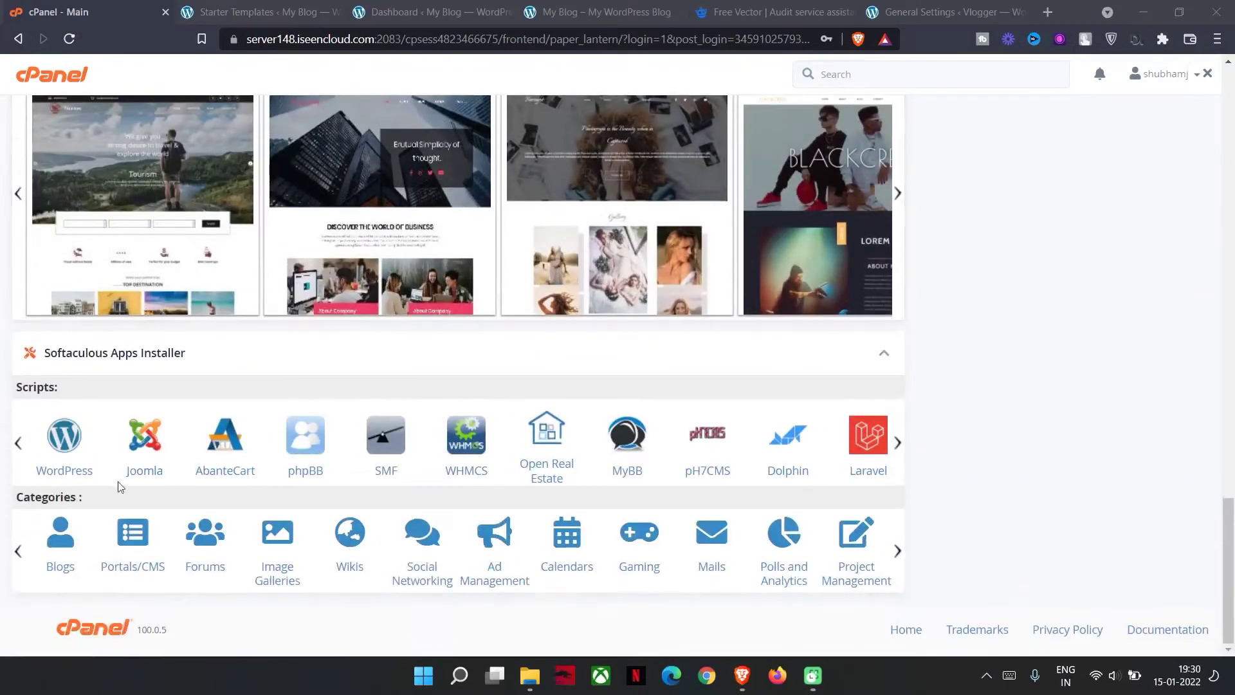
{"action": "left_click", "coordinate": [56, 447]}
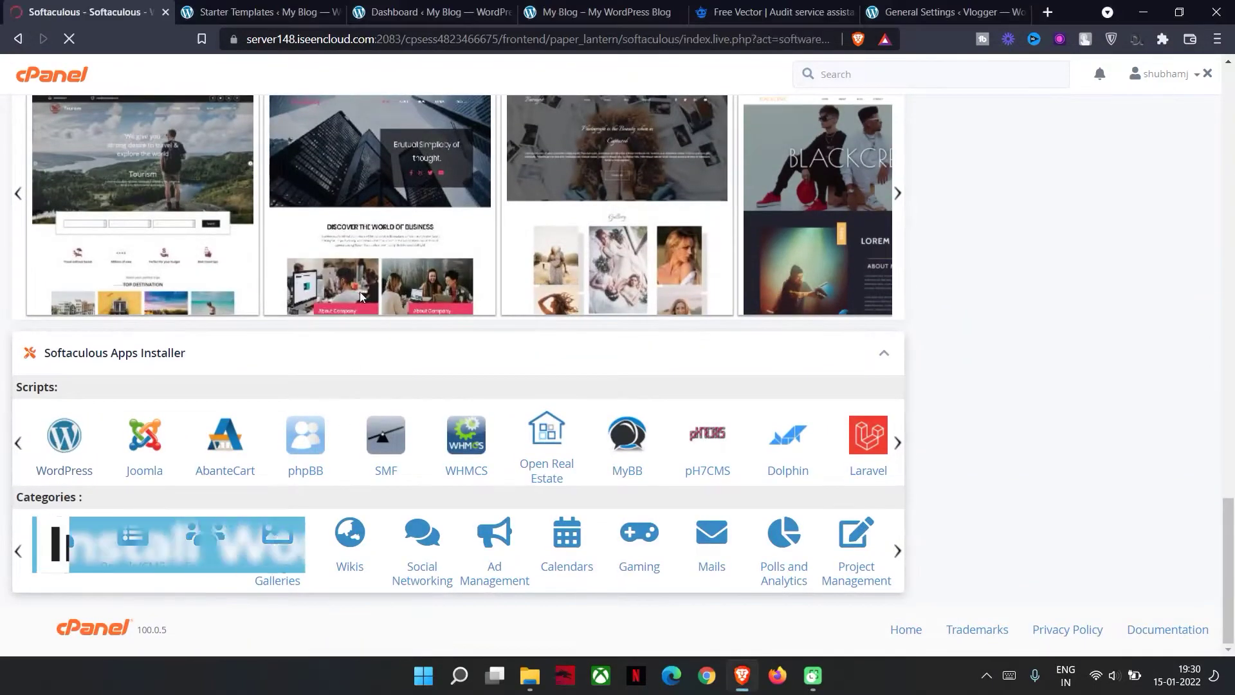
{"action": "scroll", "coordinate": [444, 484], "scroll_direction": "down", "scroll_amount": 10}
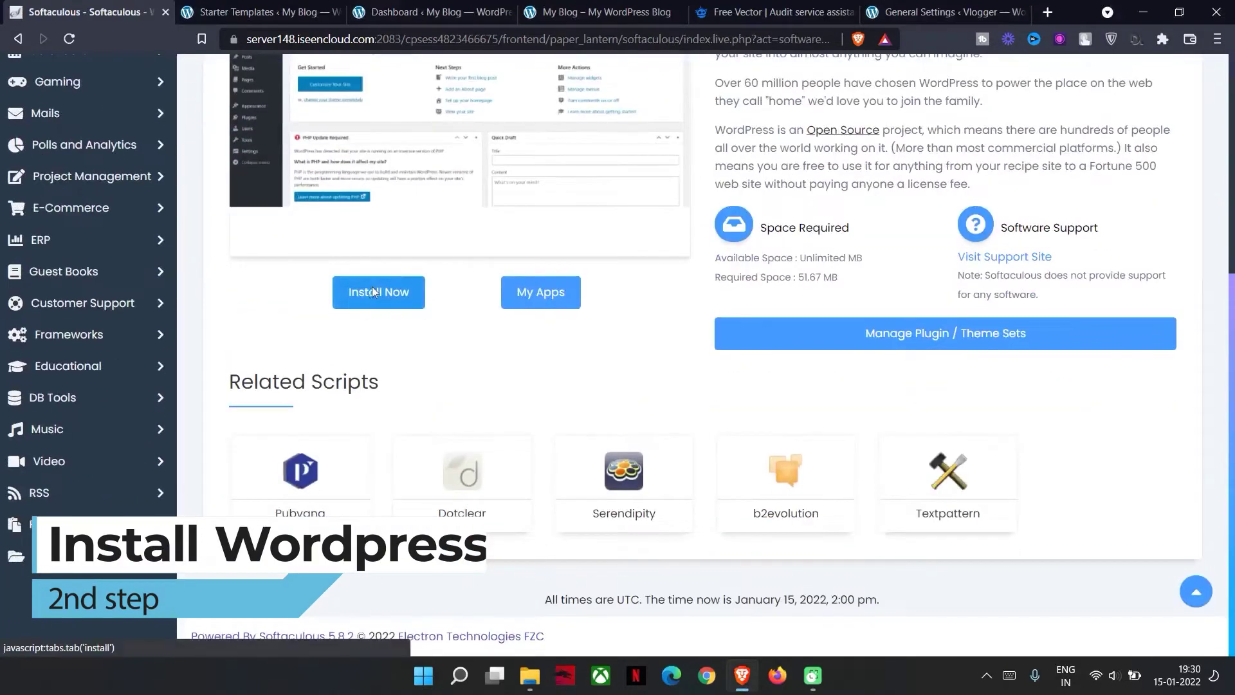
{"action": "left_click", "coordinate": [373, 288]}
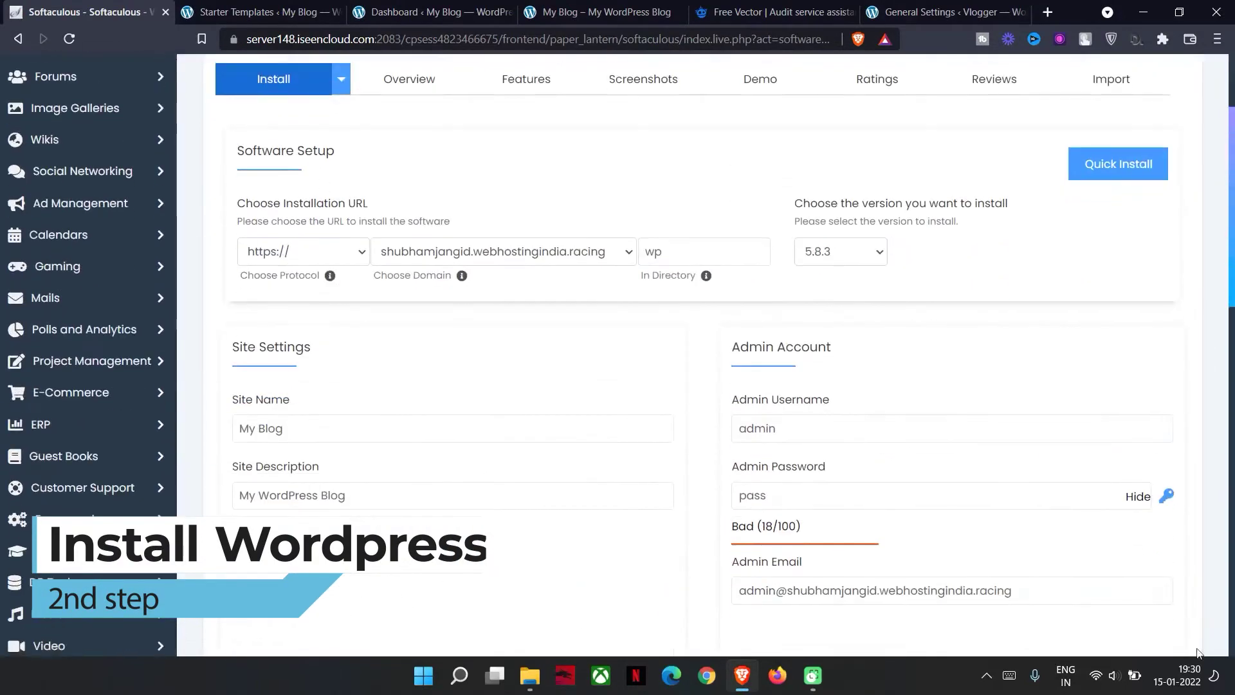
Install WordPress with the form's default site, admin account, database and theme settings.
{"action": "scroll", "coordinate": [444, 425], "scroll_direction": "down", "scroll_amount": 4}
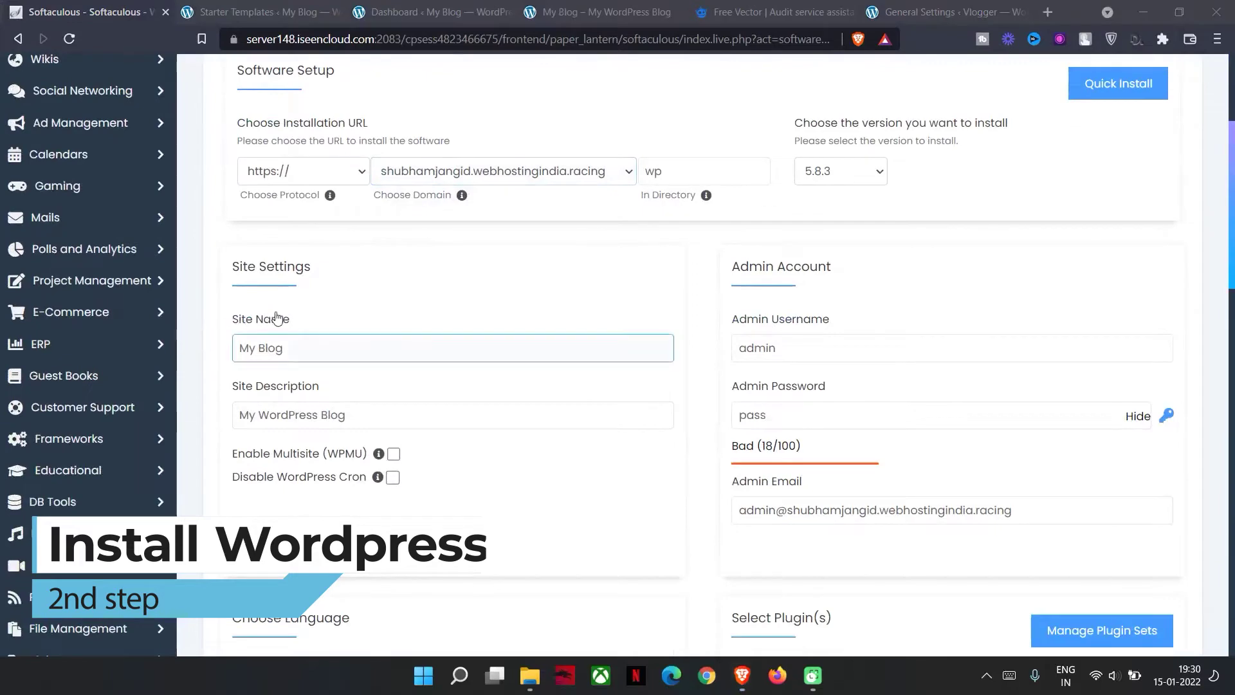
{"action": "scroll", "coordinate": [861, 270], "scroll_direction": "down", "scroll_amount": 4}
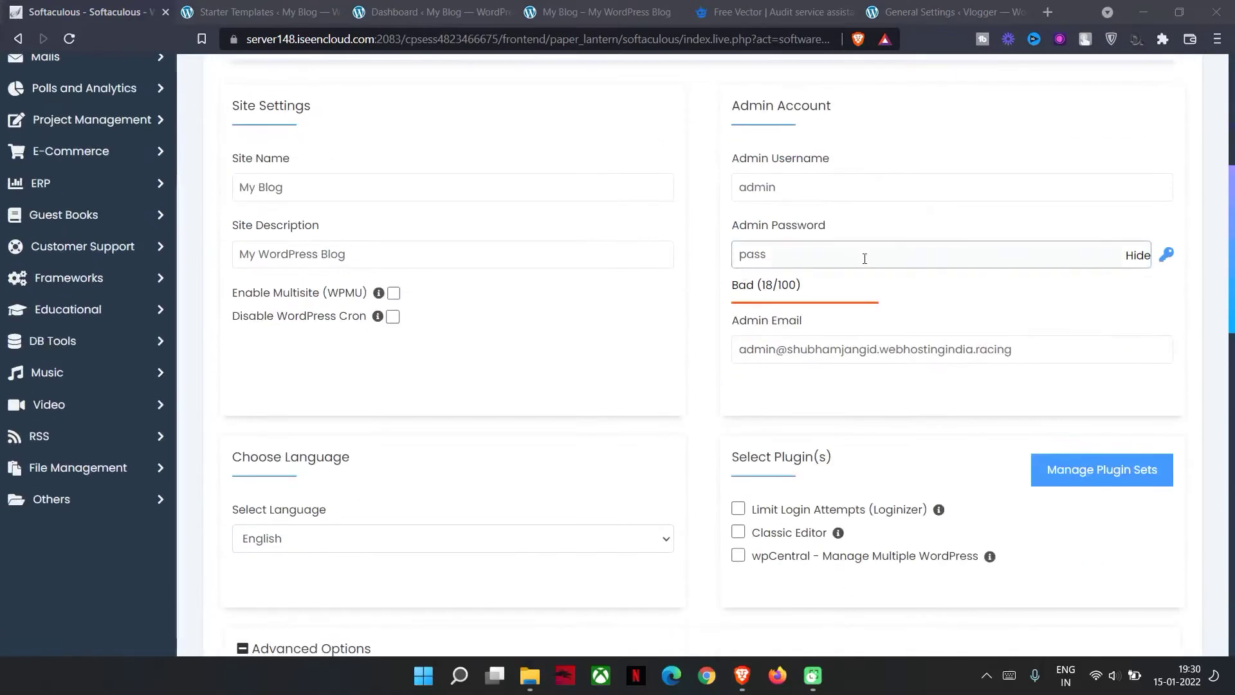
{"action": "scroll", "coordinate": [550, 410], "scroll_direction": "down", "scroll_amount": 6}
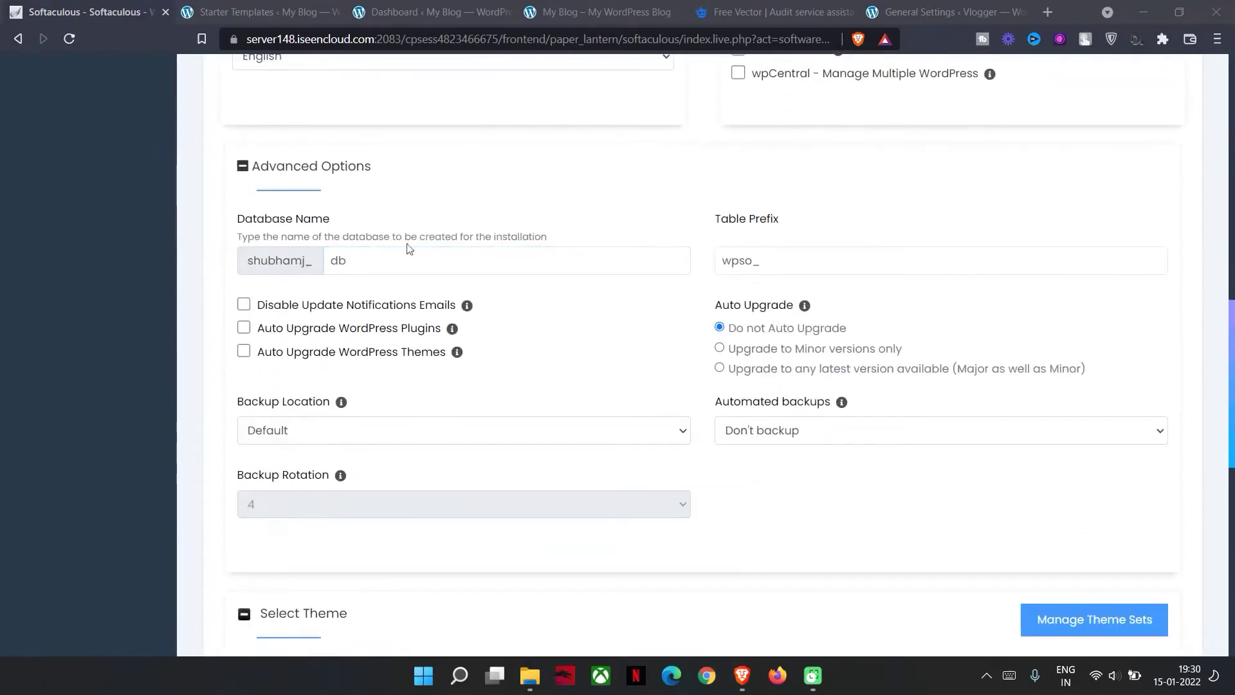
{"action": "scroll", "coordinate": [305, 365], "scroll_direction": "down", "scroll_amount": 10}
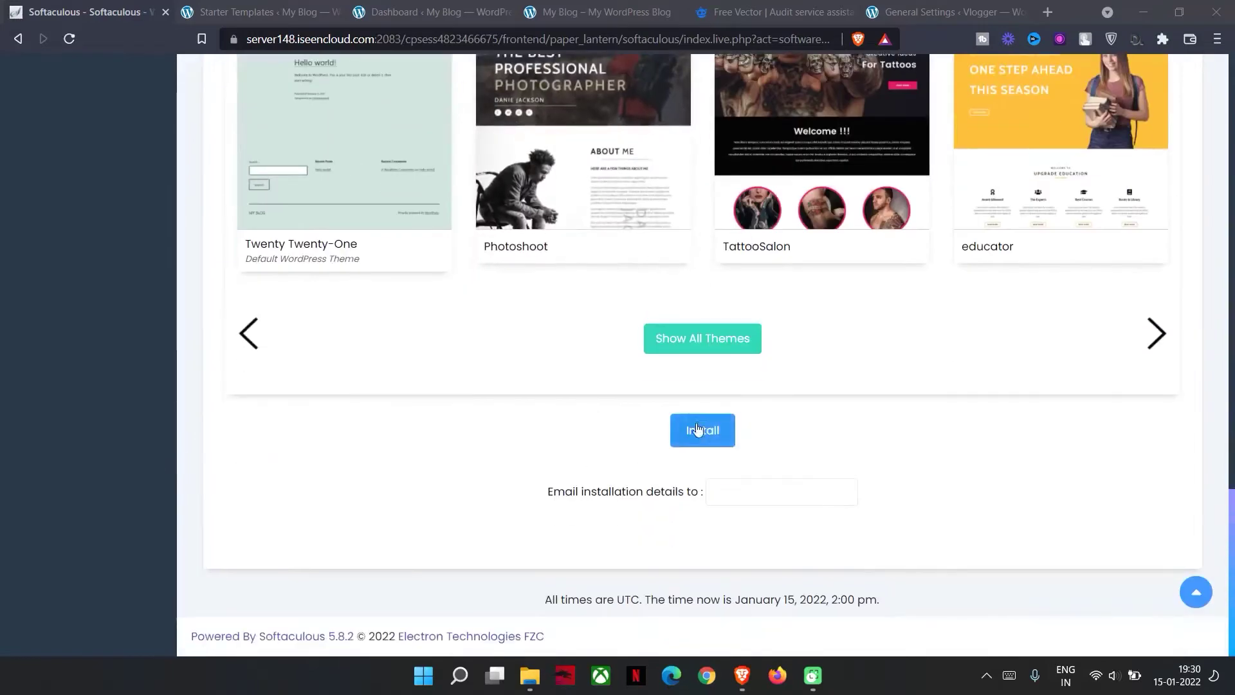
{"action": "left_click", "coordinate": [700, 433]}
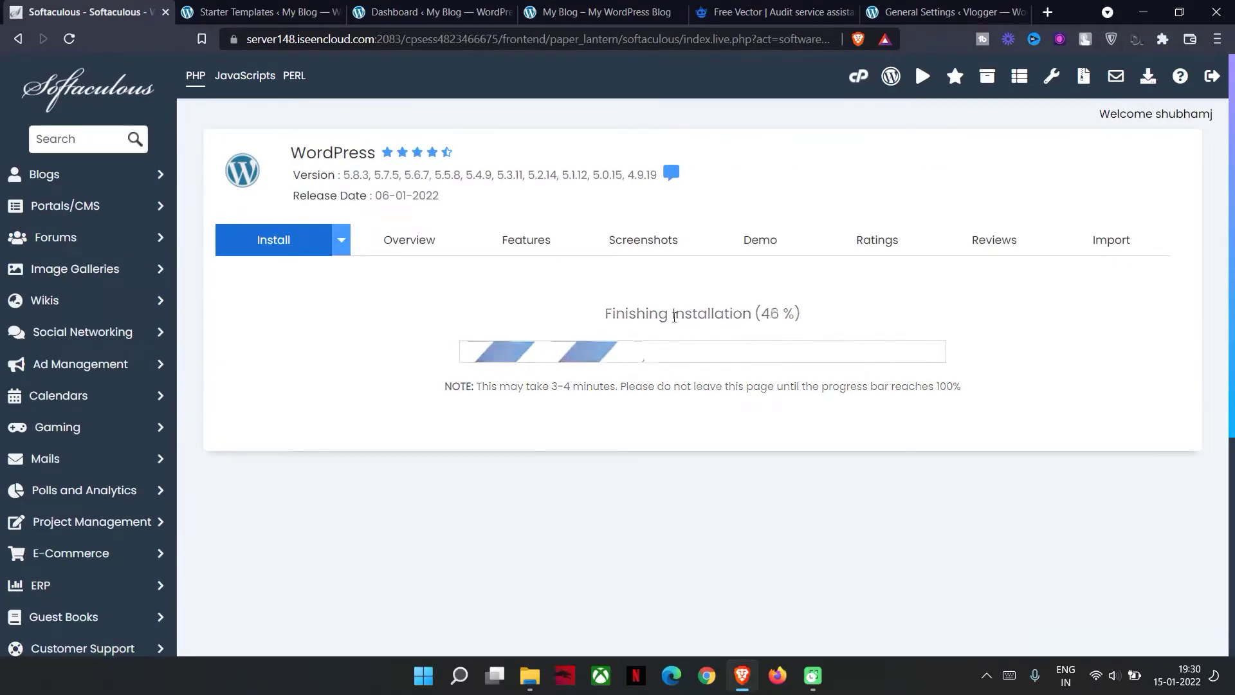
Open the newly installed WordPress site's address in a separate browser tab, and return to the installer page.
{"action": "scroll", "coordinate": [466, 352], "scroll_direction": "down", "scroll_amount": 1}
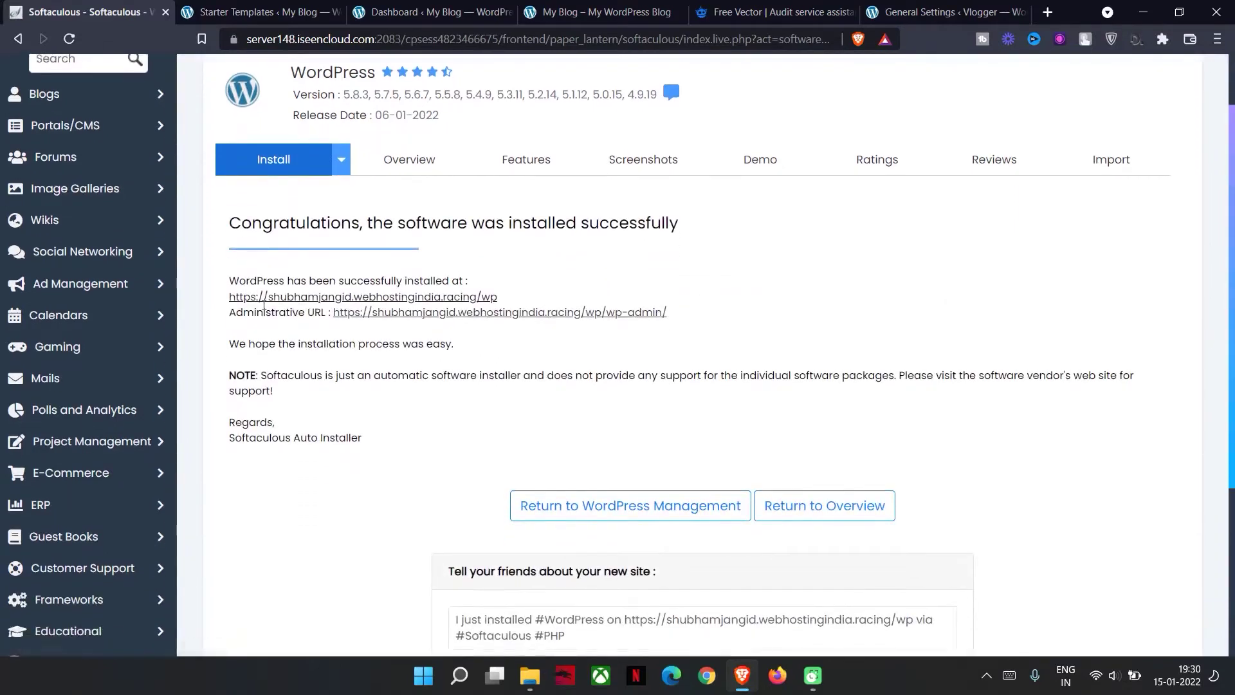
{"action": "right_click", "coordinate": [402, 302]}
{"action": "left_click", "coordinate": [418, 307]}
{"action": "left_click", "coordinate": [229, 14]}
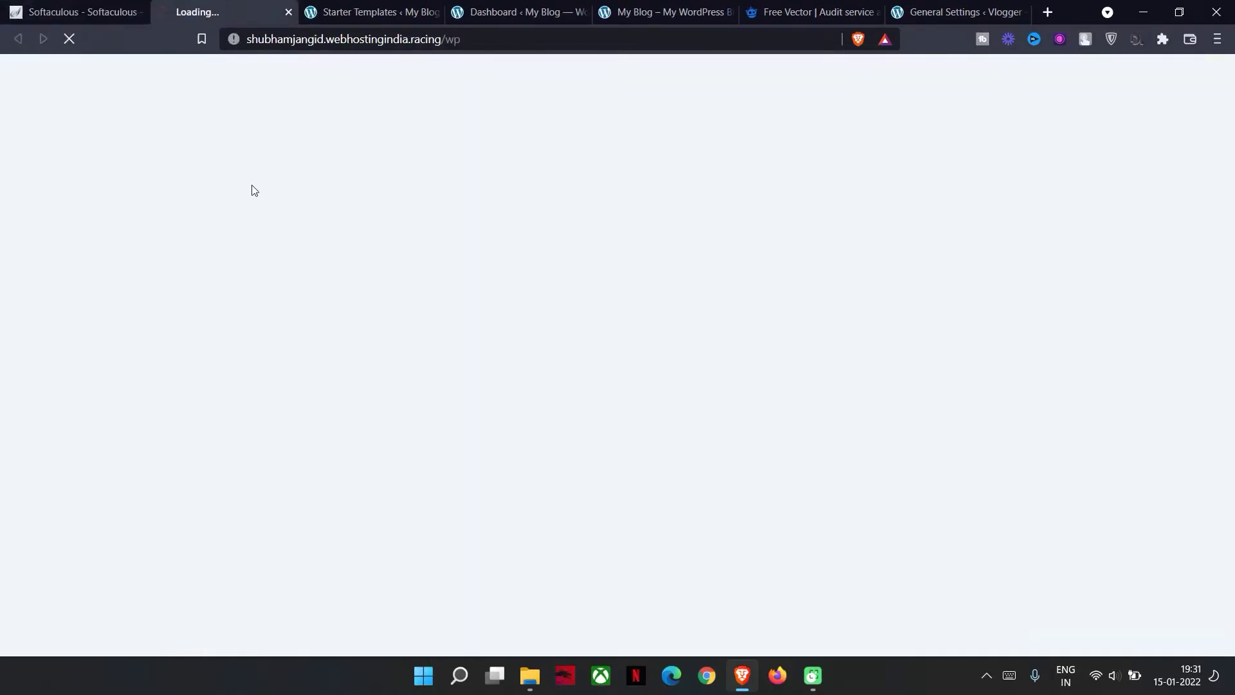
{"action": "left_click", "coordinate": [69, 10]}
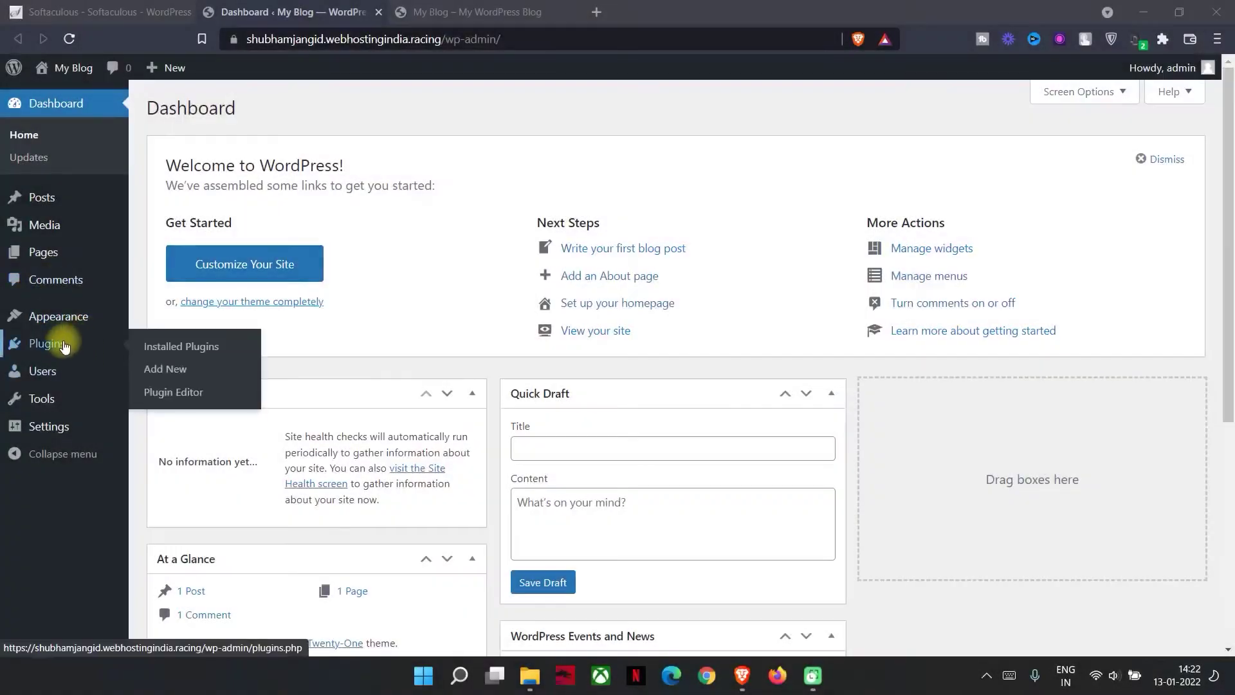
Upload the plugin archive astra-sites.3.0.25.zip to WordPress as a new plugin and install it.
{"action": "left_click", "coordinate": [64, 346]}
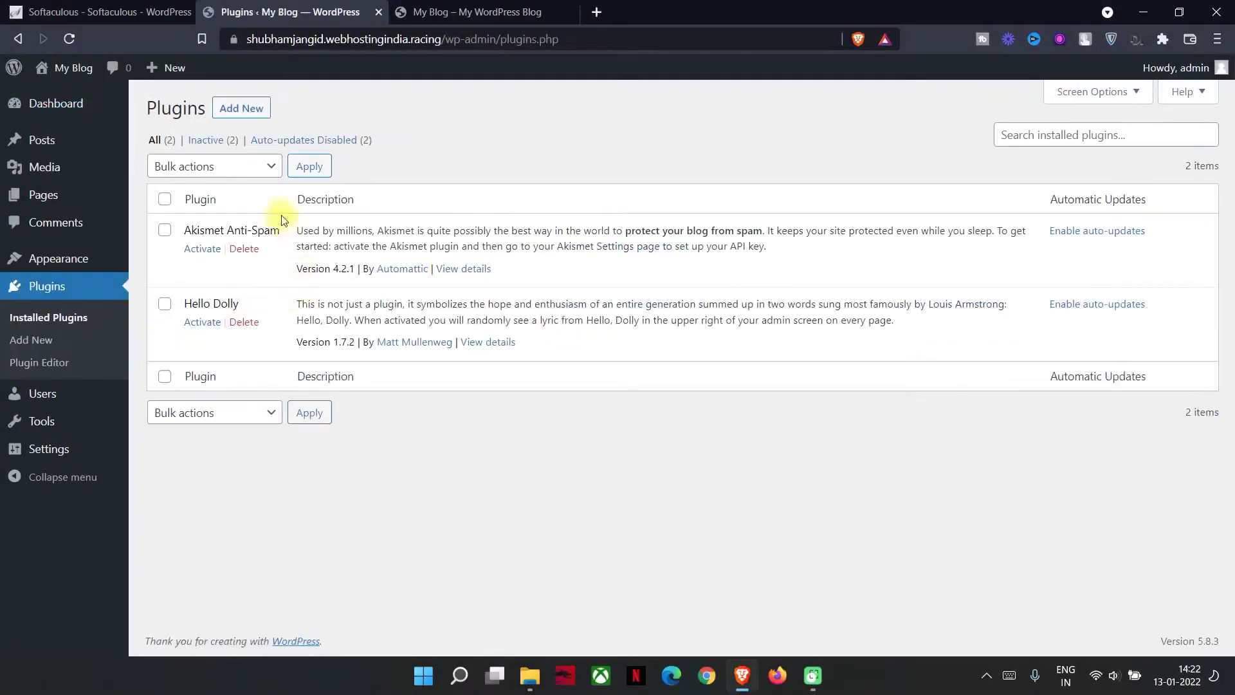
{"action": "left_click", "coordinate": [255, 114]}
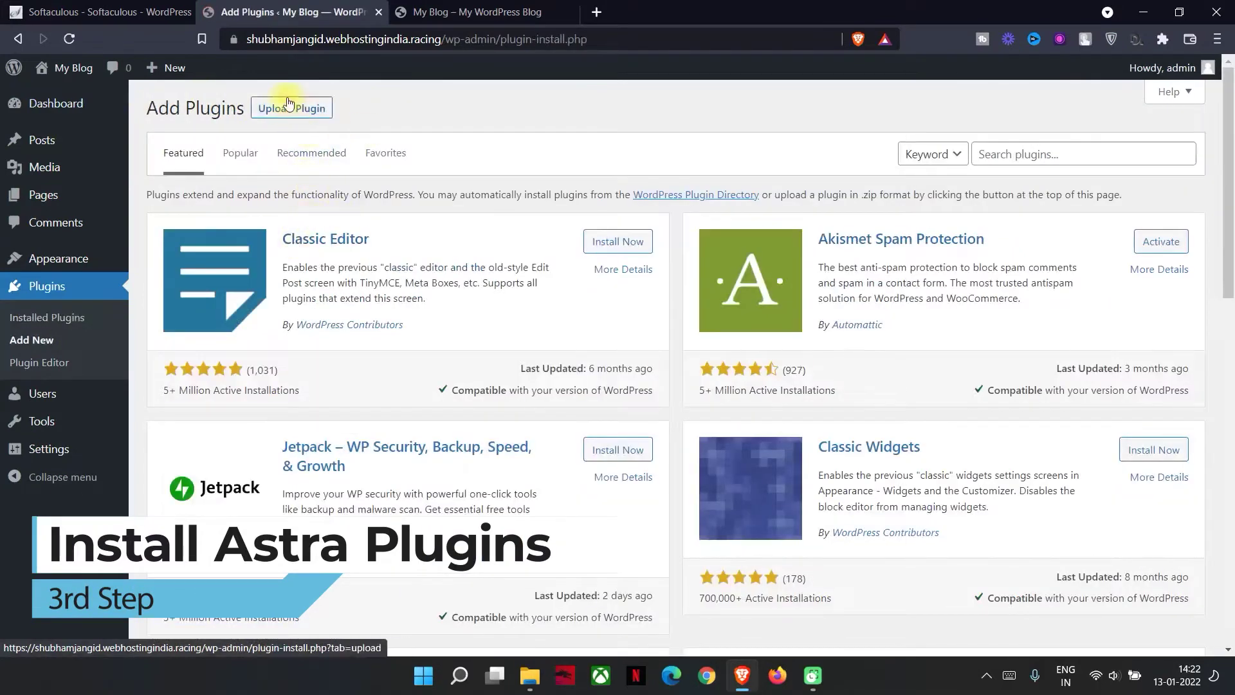
{"action": "left_click", "coordinate": [289, 106]}
{"action": "left_click", "coordinate": [561, 260]}
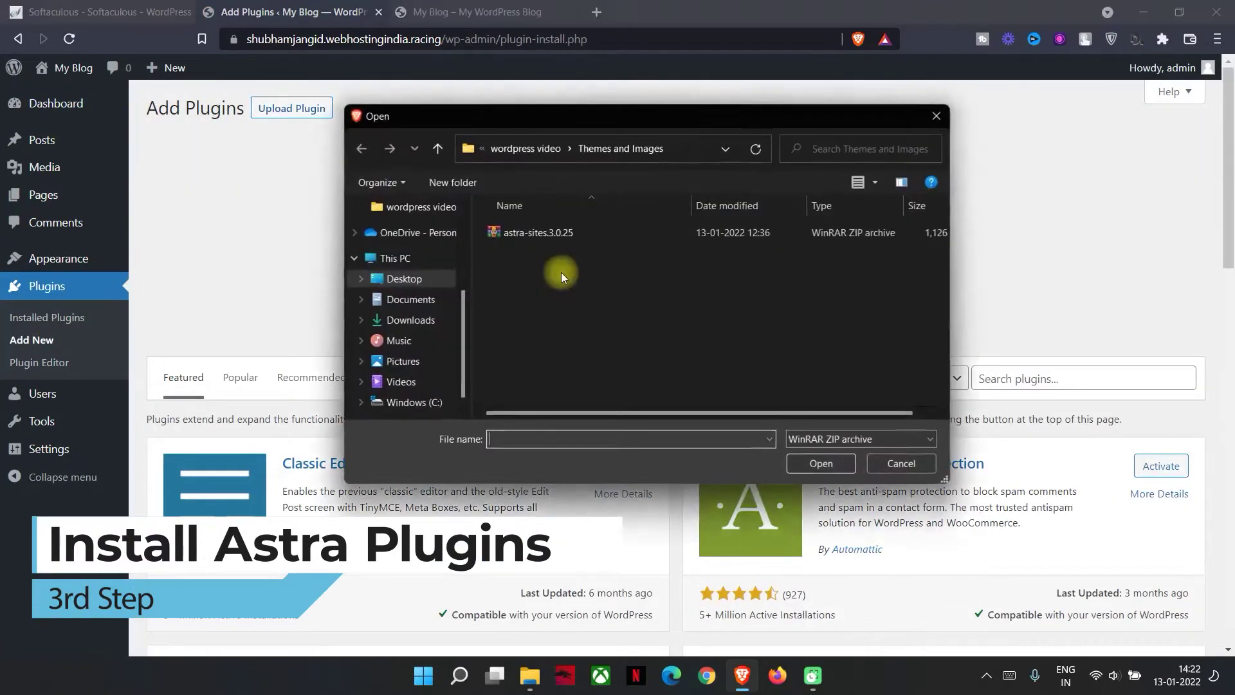
{"action": "left_click", "coordinate": [498, 236]}
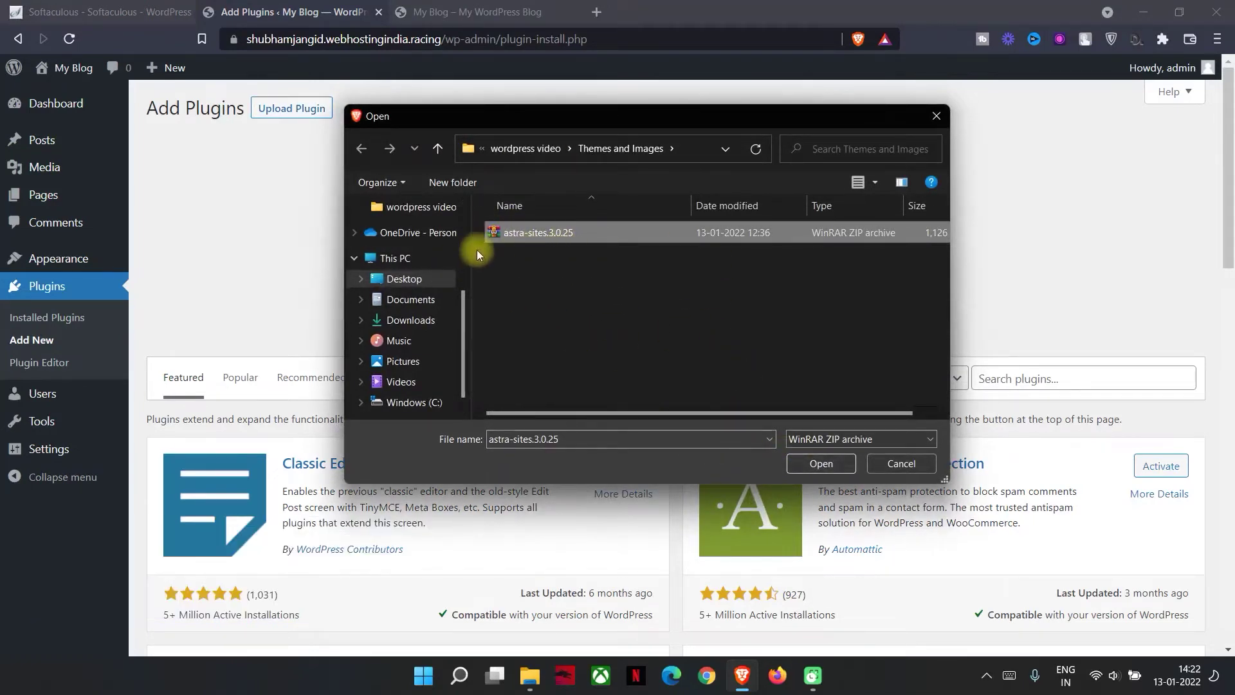
{"action": "left_click", "coordinate": [812, 469]}
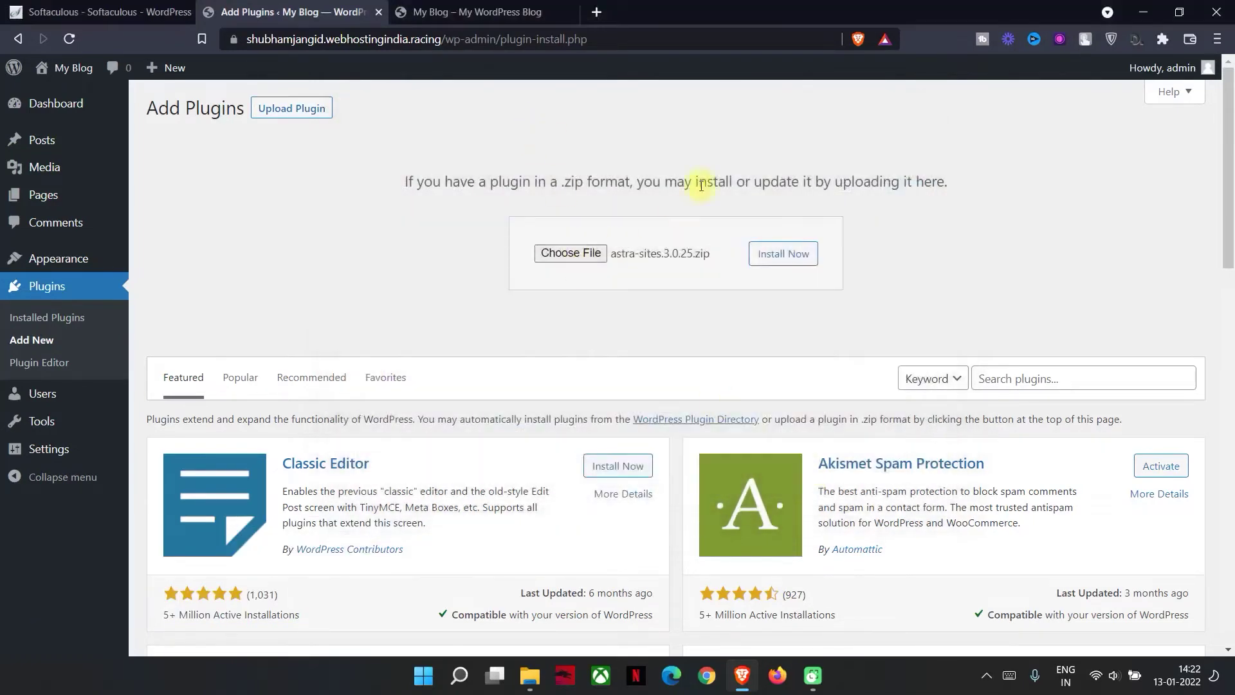
{"action": "left_click", "coordinate": [781, 257]}
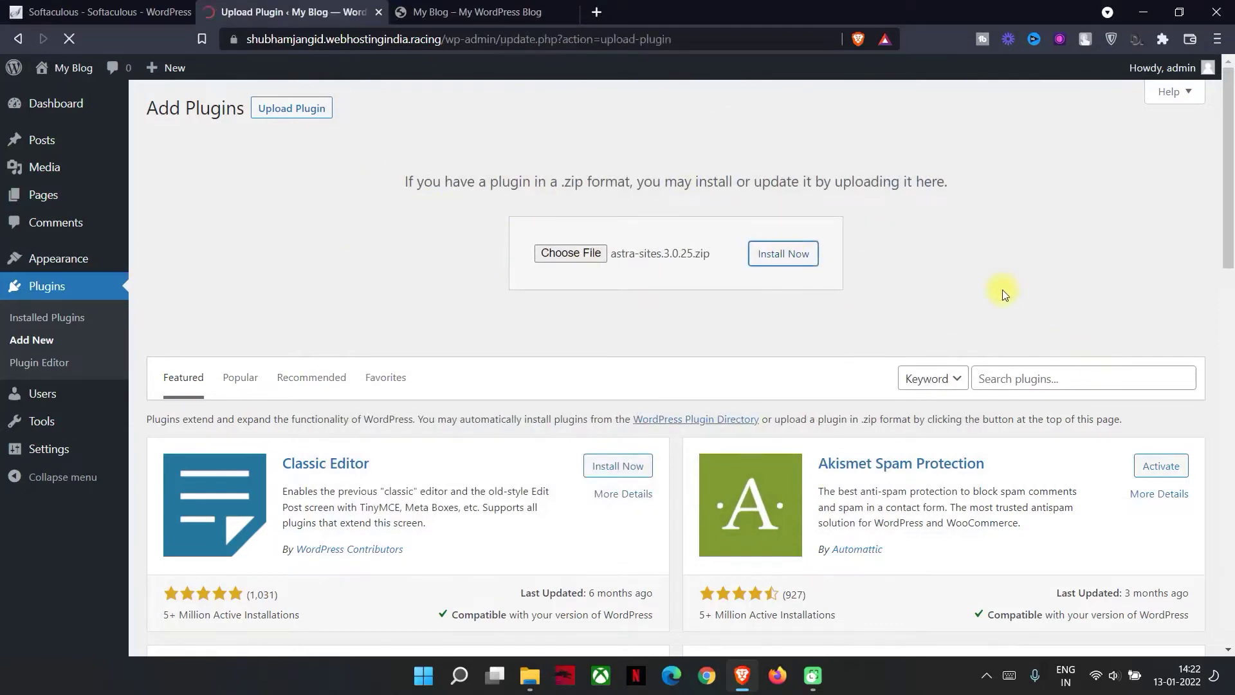
{"action": "left_click_drag", "start_coordinate": [134, 152], "coordinate": [448, 190]}
{"action": "left_click", "coordinate": [447, 190]}
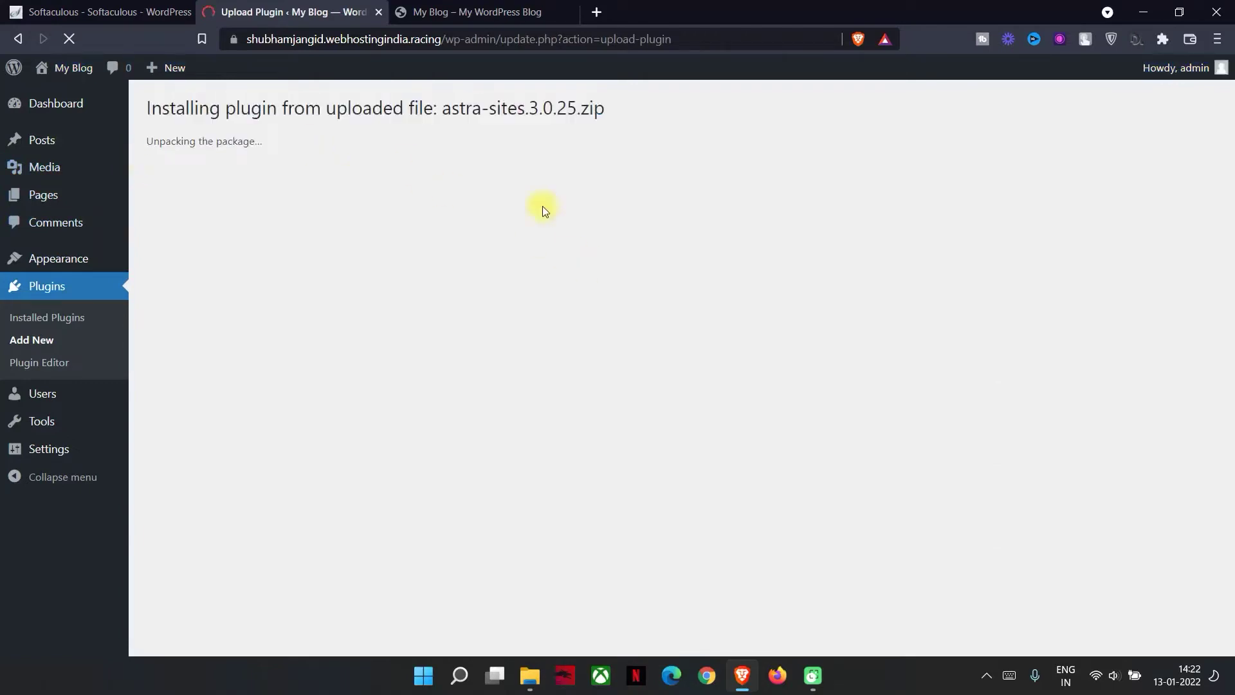
{"action": "left_click_drag", "start_coordinate": [504, 204], "coordinate": [389, 197]}
{"action": "left_click", "coordinate": [394, 197]}
{"action": "left_click_drag", "start_coordinate": [166, 143], "coordinate": [260, 144]}
{"action": "left_click", "coordinate": [349, 189]}
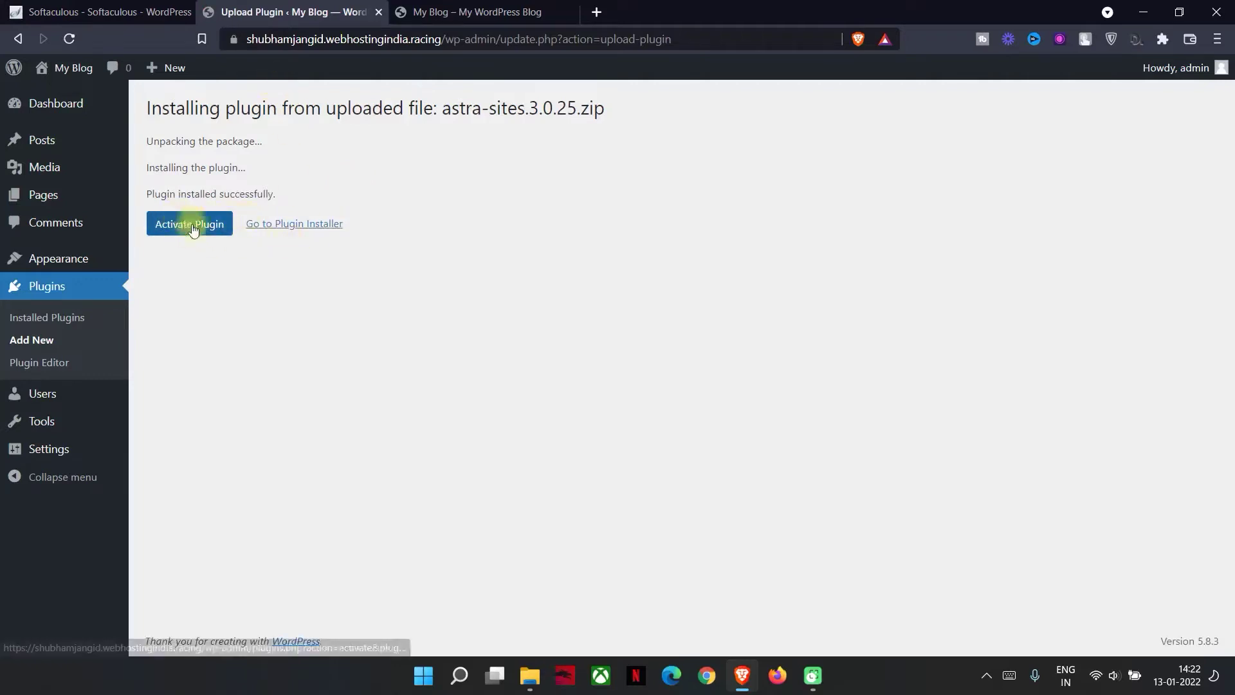
Activate the uploaded Starter Templates plugin, open its library and start building the website.
{"action": "left_click", "coordinate": [196, 233]}
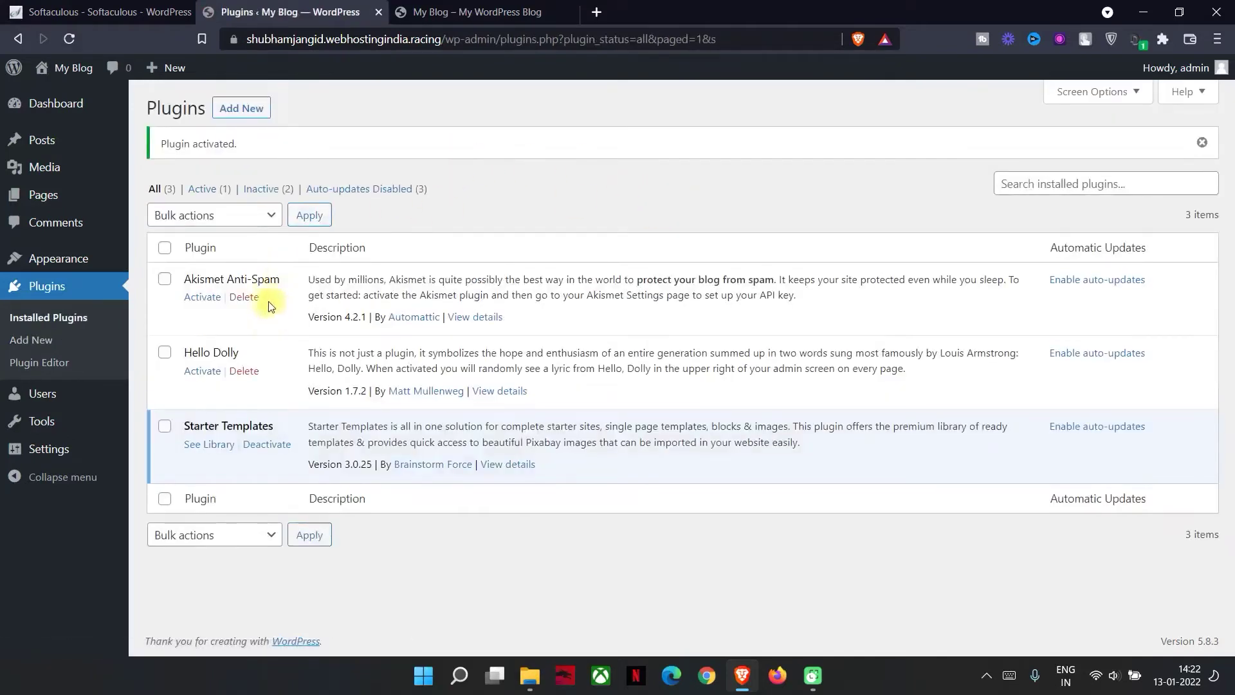
{"action": "left_click", "coordinate": [202, 450]}
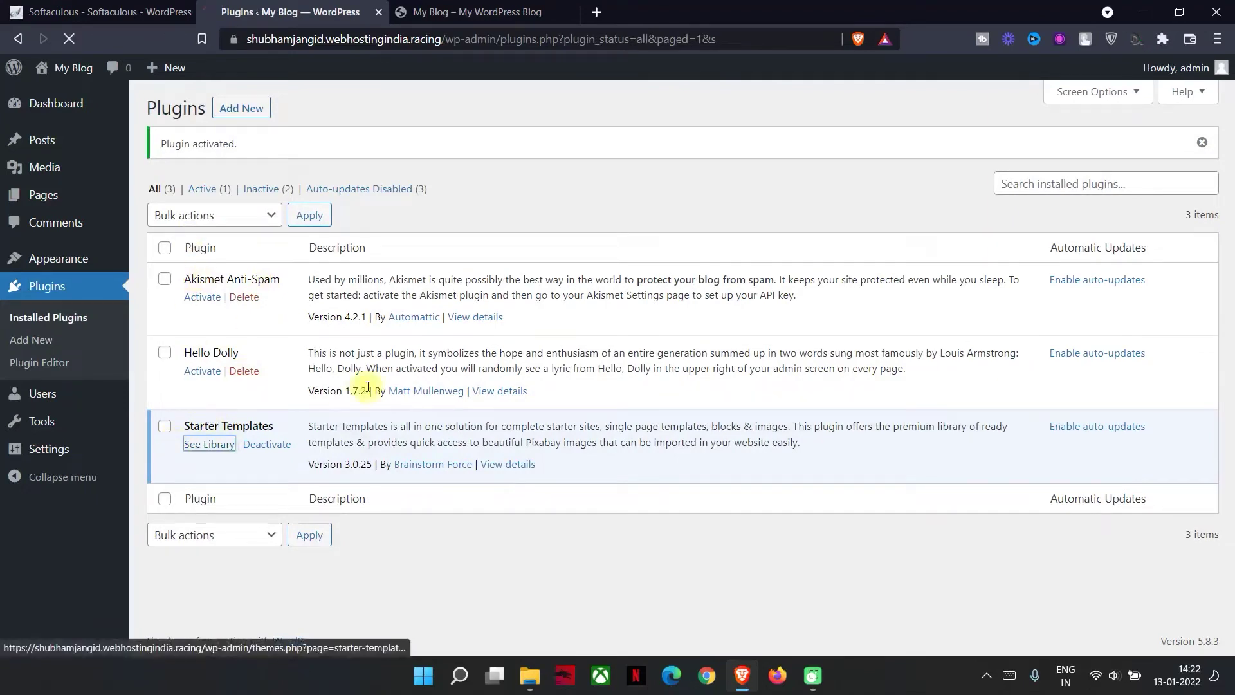
{"action": "scroll", "coordinate": [527, 377], "scroll_direction": "down", "scroll_amount": 2}
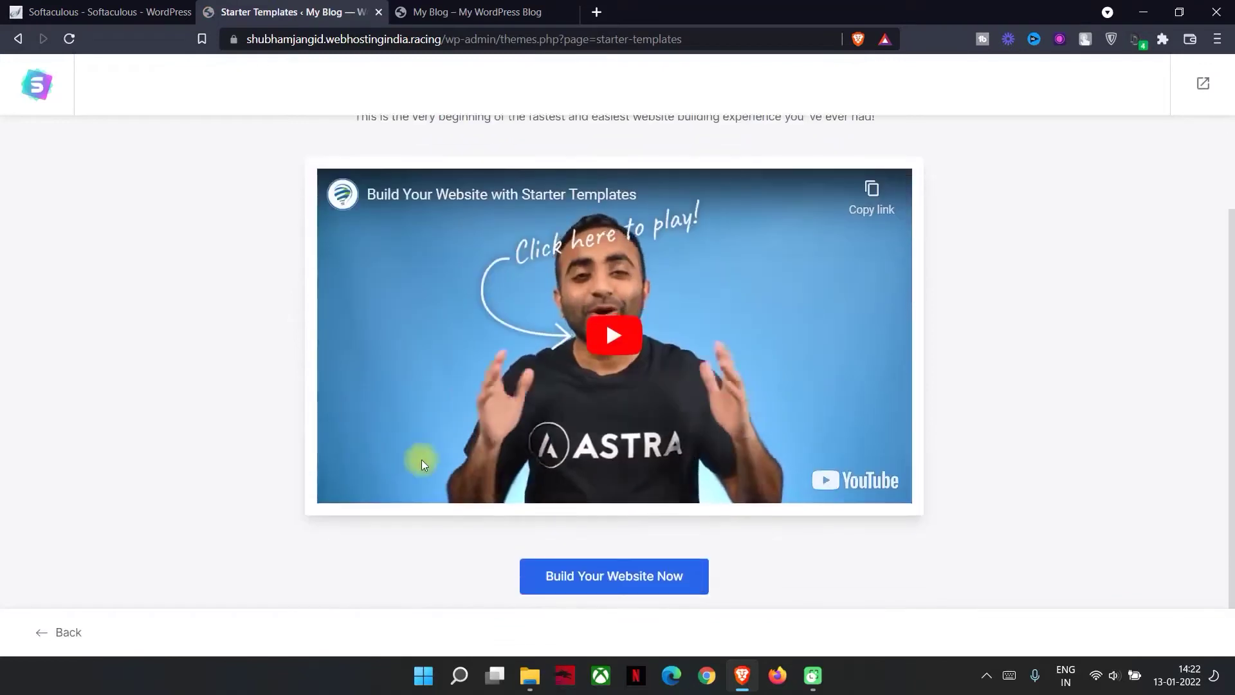
{"action": "left_click", "coordinate": [624, 577]}
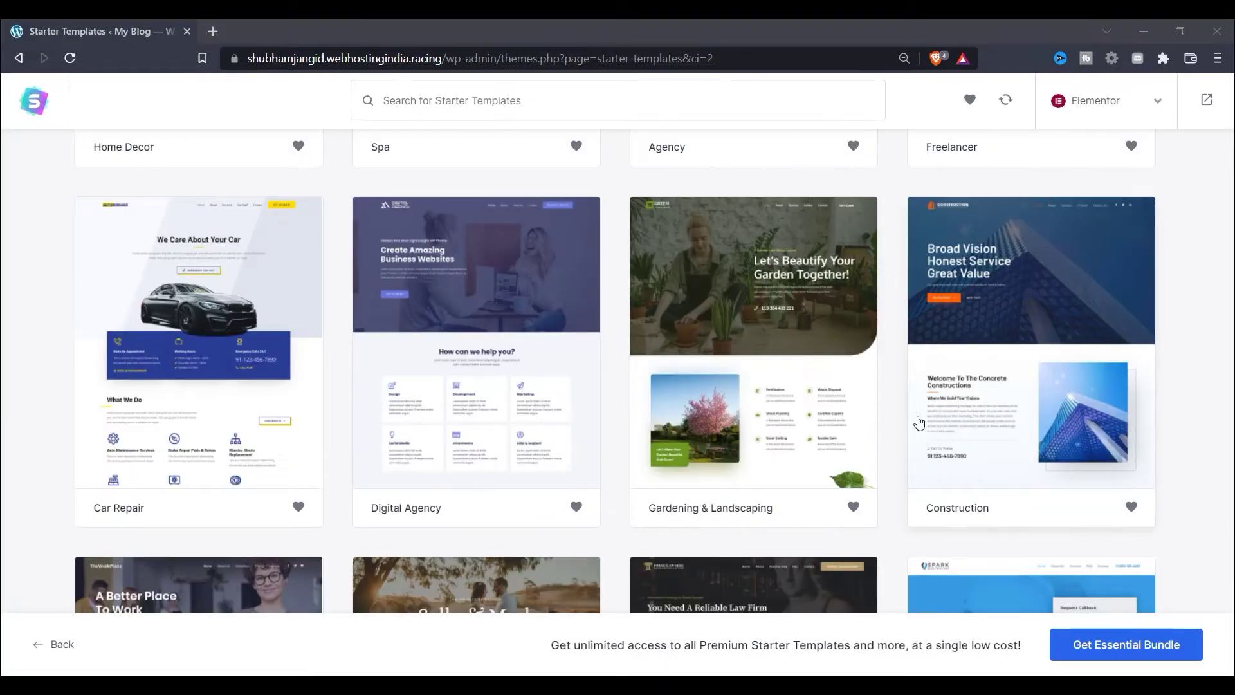
Choose the Construction starter template for the website.
{"action": "left_click", "coordinate": [1013, 355]}
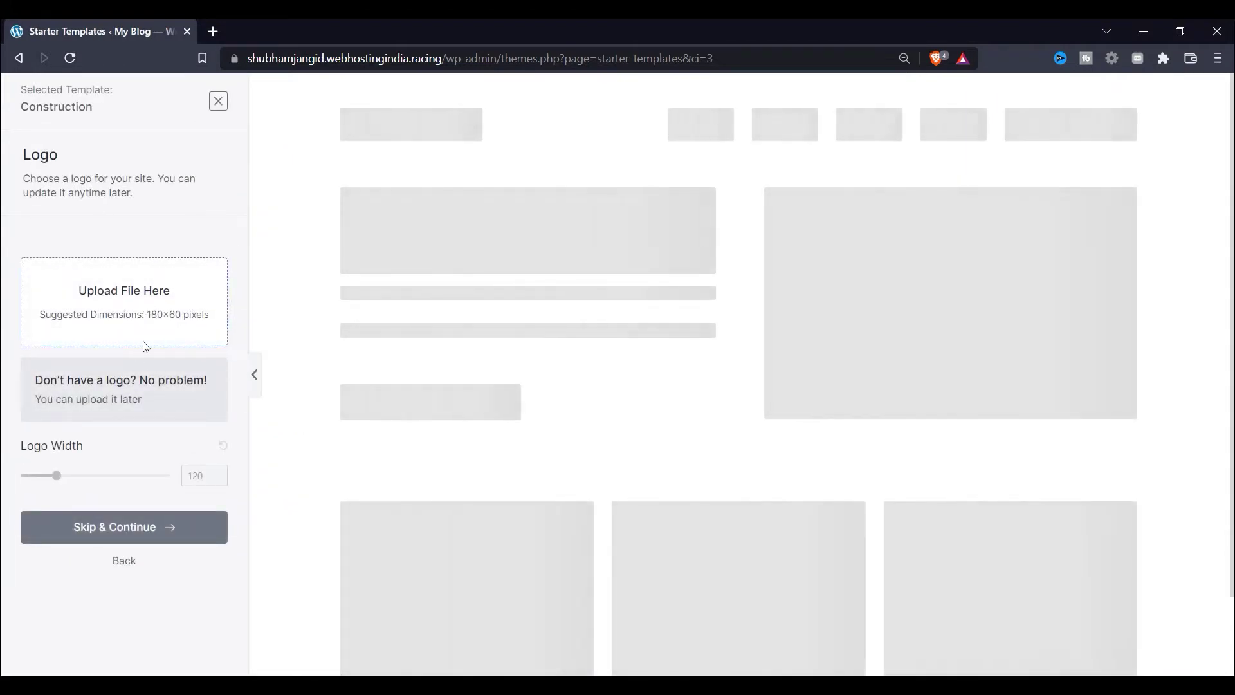
{"action": "left_click", "coordinate": [148, 307]}
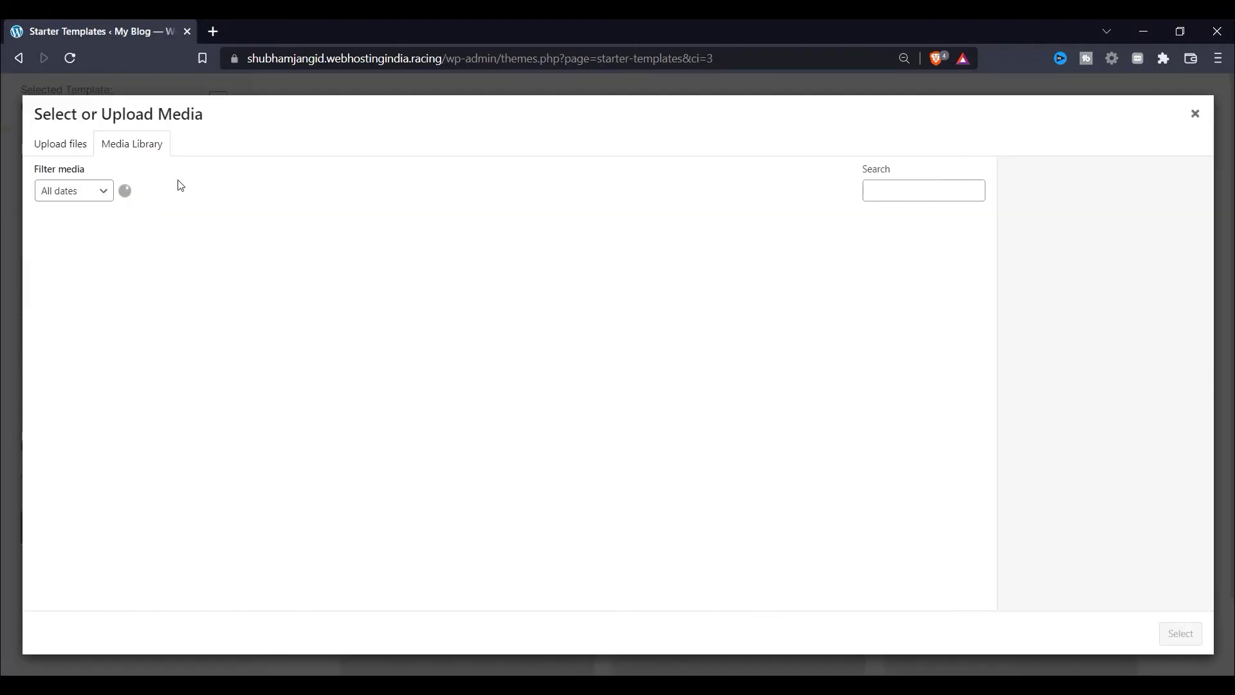
{"action": "left_click", "coordinate": [58, 152]}
{"action": "left_click", "coordinate": [126, 145]}
{"action": "left_click", "coordinate": [1164, 673]}
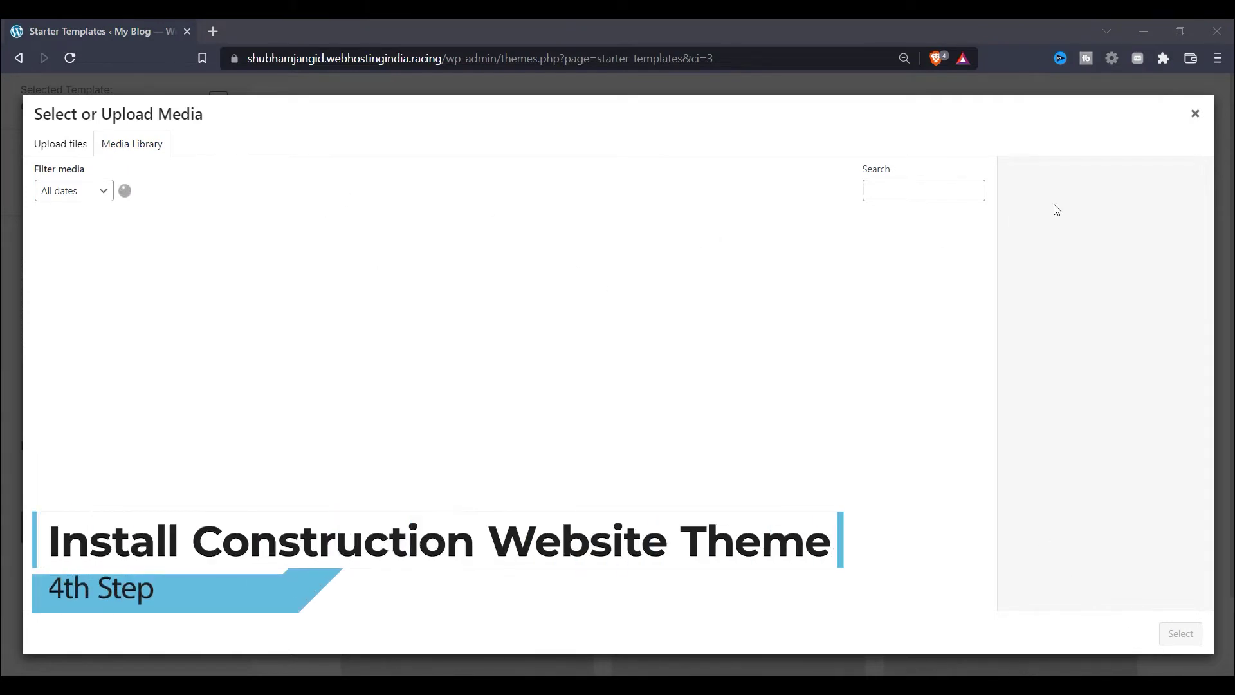
{"action": "left_click", "coordinate": [1193, 121]}
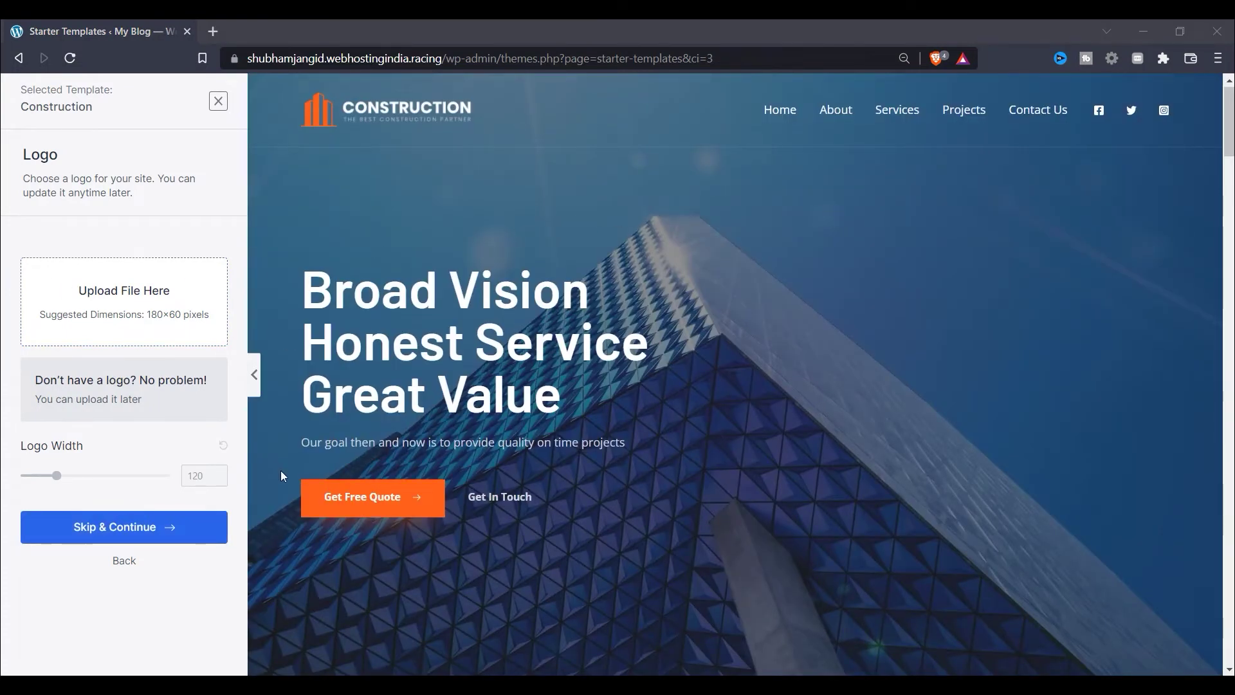
Skip the logo upload and continue to the template's color and font choices.
{"action": "scroll", "coordinate": [281, 469], "scroll_direction": "down", "scroll_amount": 1}
{"action": "left_click", "coordinate": [123, 527]}
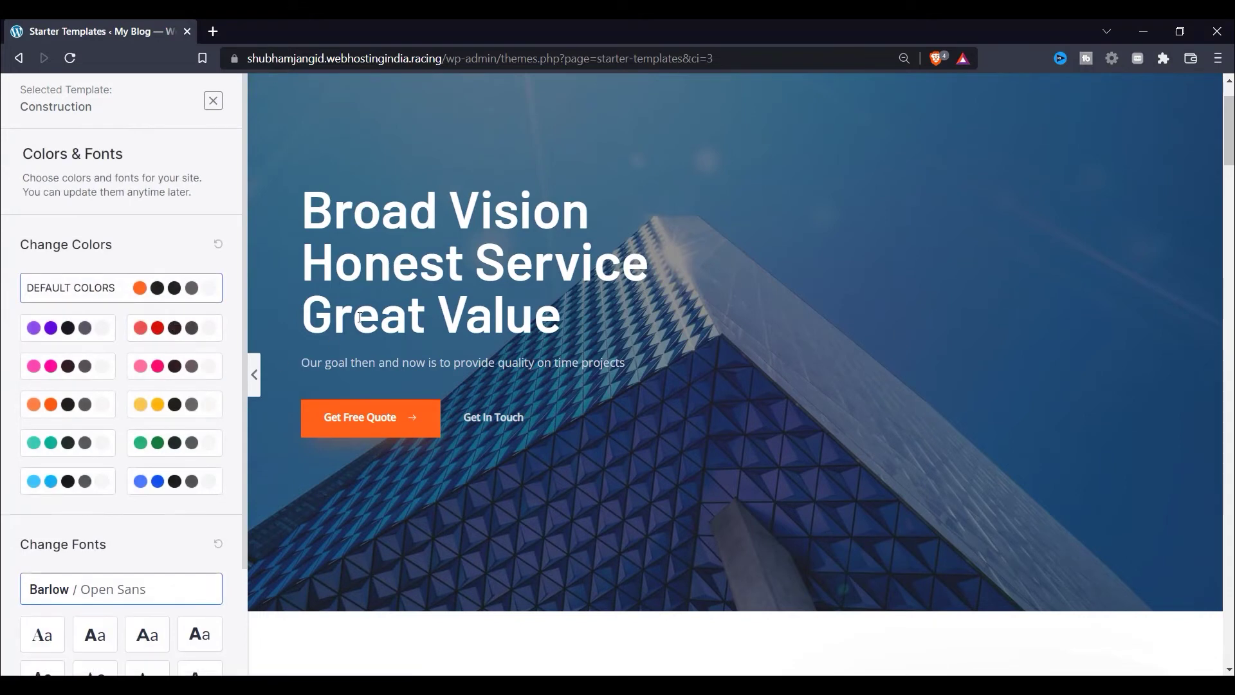
Try several alternative color palettes on the Construction template and return to the default colors.
{"action": "left_click", "coordinate": [175, 367]}
{"action": "left_click", "coordinate": [174, 404]}
{"action": "left_click", "coordinate": [175, 443]}
{"action": "left_click", "coordinate": [174, 481]}
{"action": "left_click", "coordinate": [100, 300]}
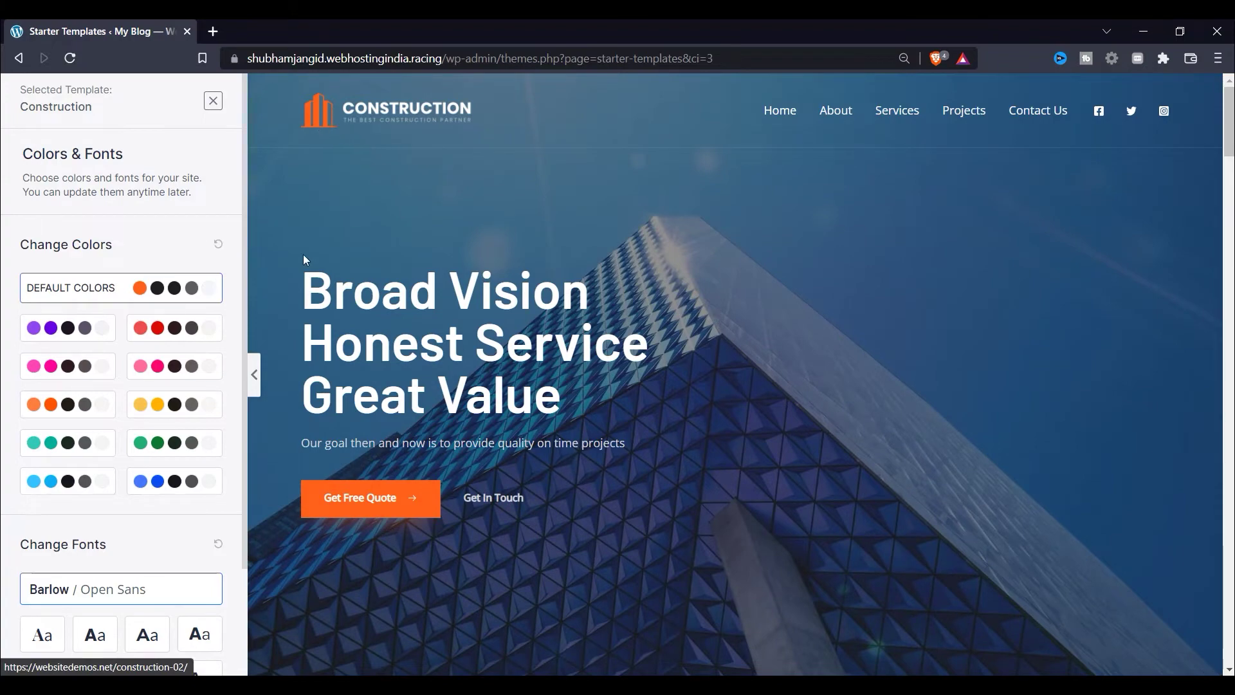
Continue with the default colors and the Barlow / Open Sans fonts, and submit the last form to build the website.
{"action": "scroll", "coordinate": [306, 260], "scroll_direction": "down", "scroll_amount": 5}
{"action": "scroll", "coordinate": [207, 514], "scroll_direction": "down", "scroll_amount": 2}
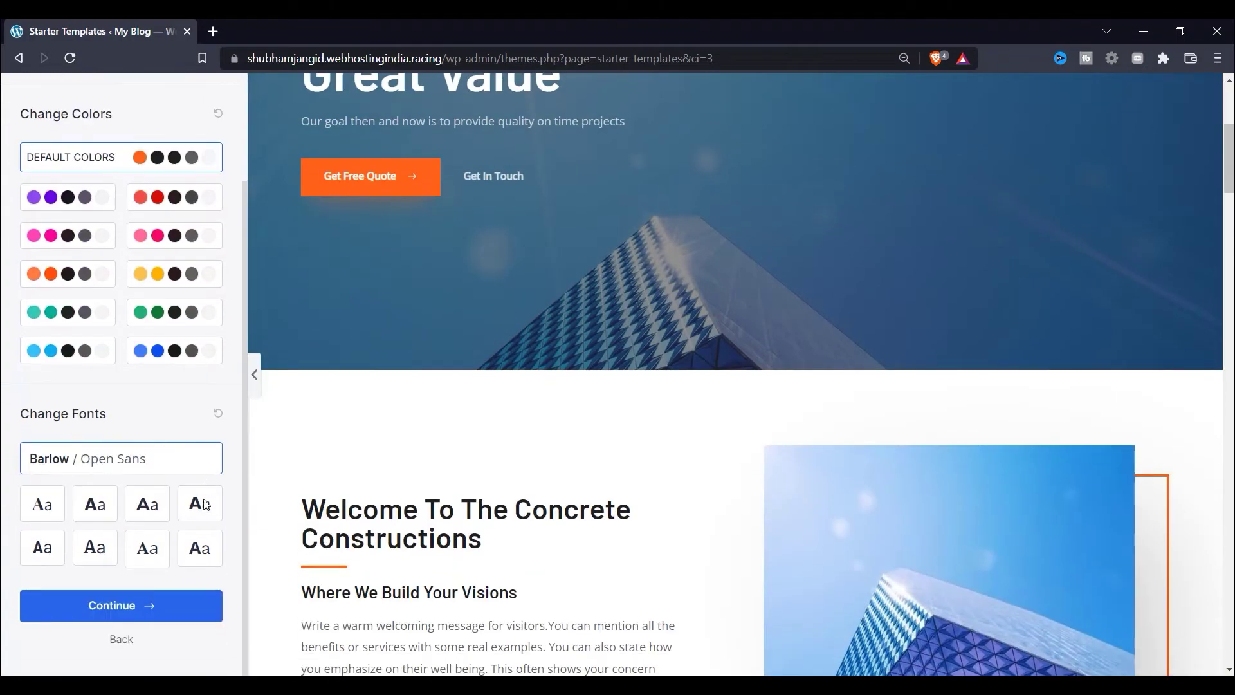
{"action": "left_click", "coordinate": [137, 604]}
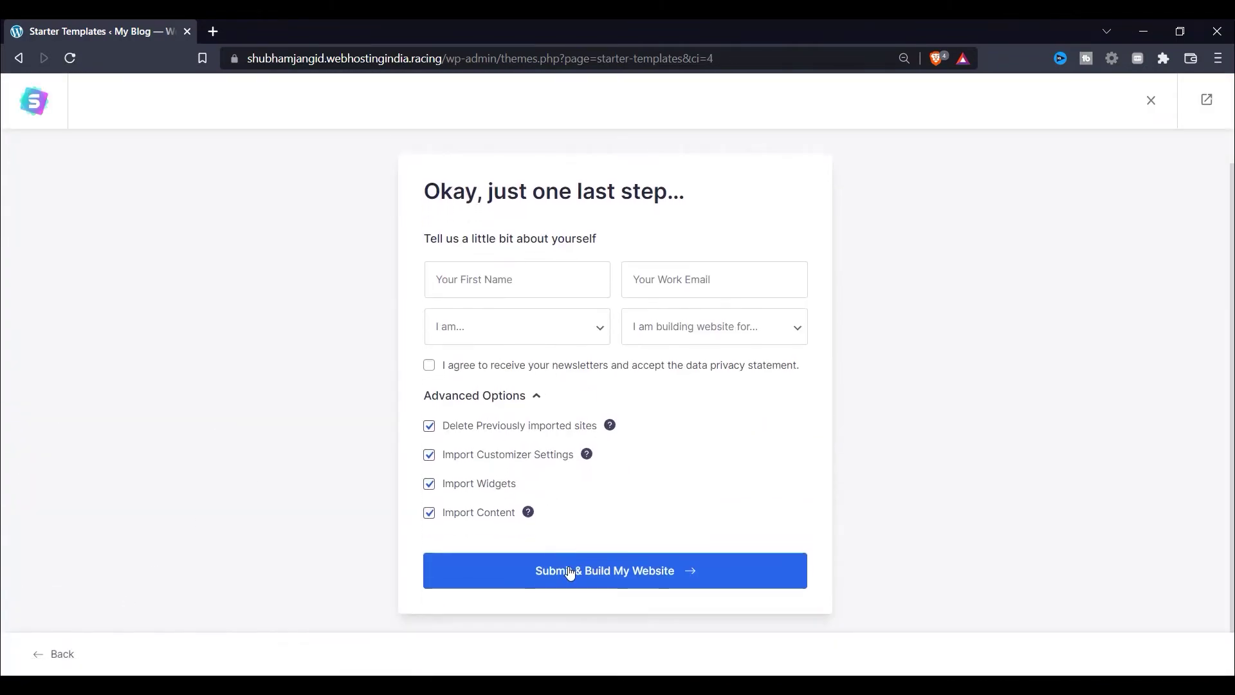
{"action": "left_click", "coordinate": [570, 572]}
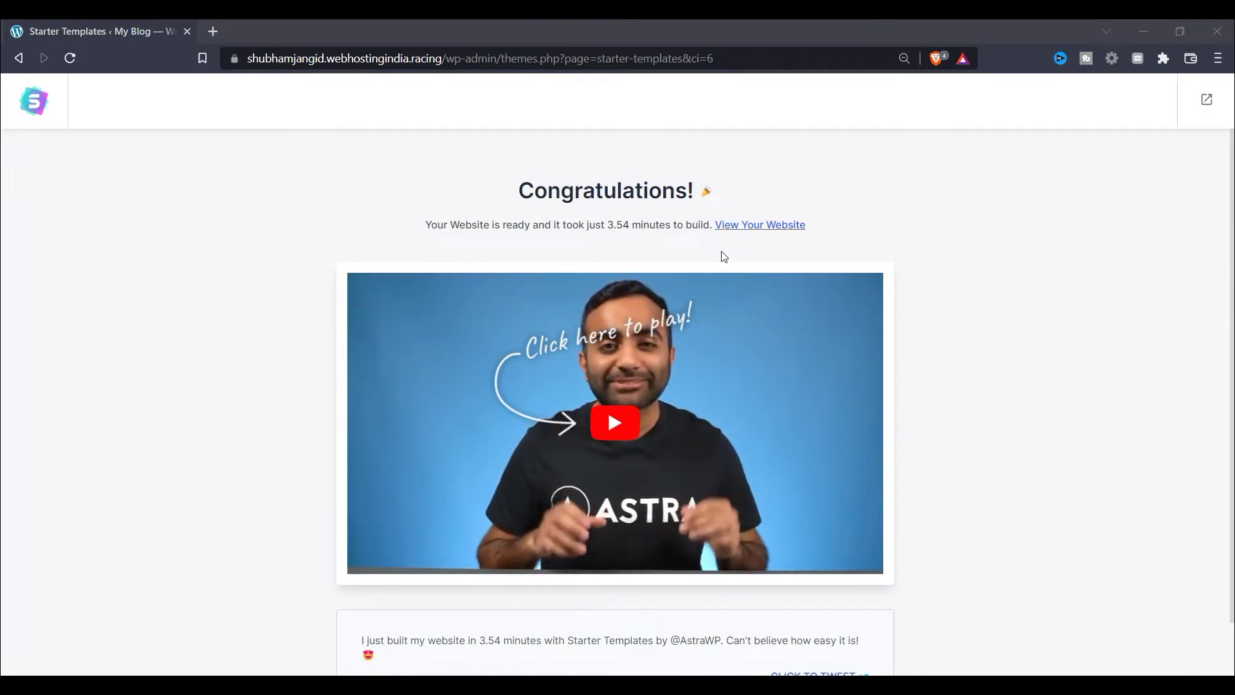
Open the newly built website and look through its home page sections down to the projects gallery.
{"action": "left_click", "coordinate": [767, 227]}
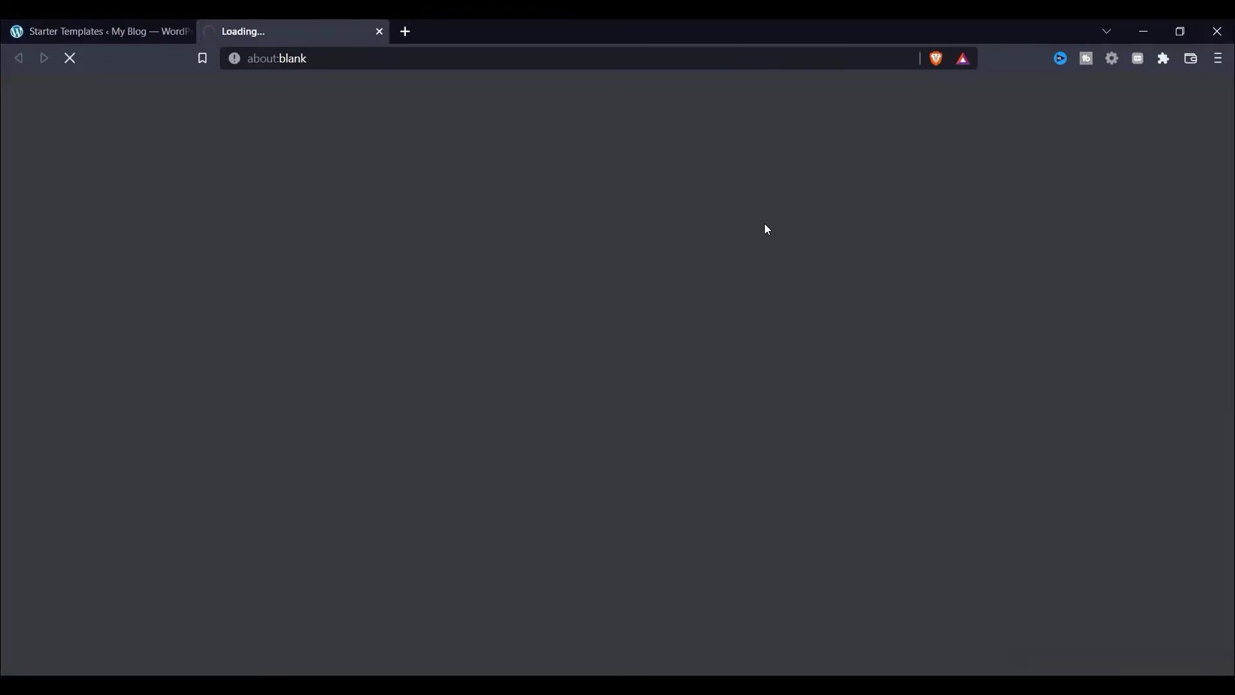
{"action": "left_click", "coordinate": [75, 31]}
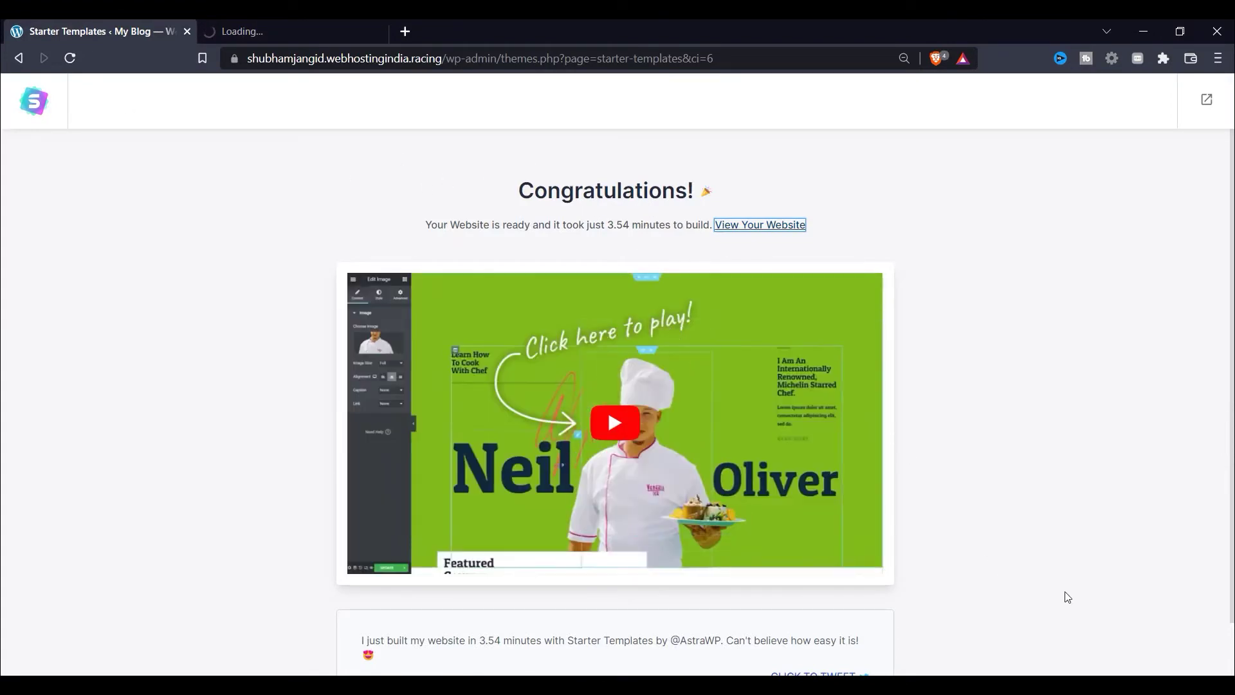
{"action": "key", "text": "ctrl+Tab"}
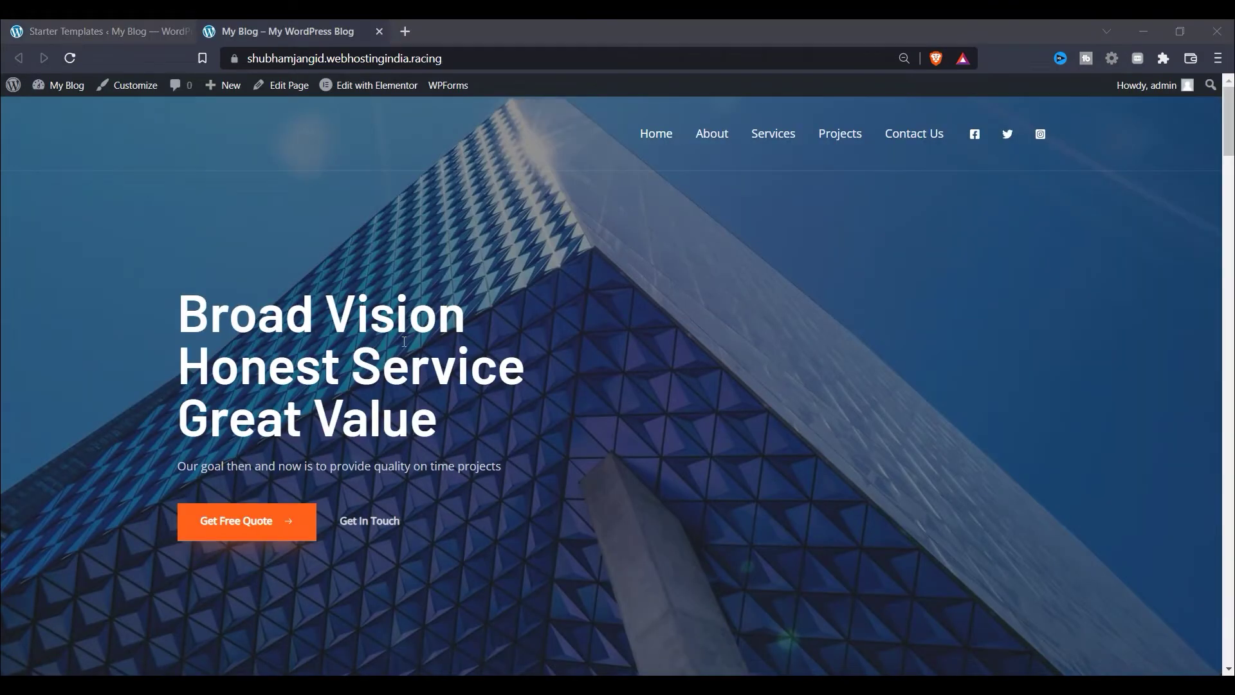
{"action": "scroll", "coordinate": [404, 342], "scroll_direction": "down", "scroll_amount": 10}
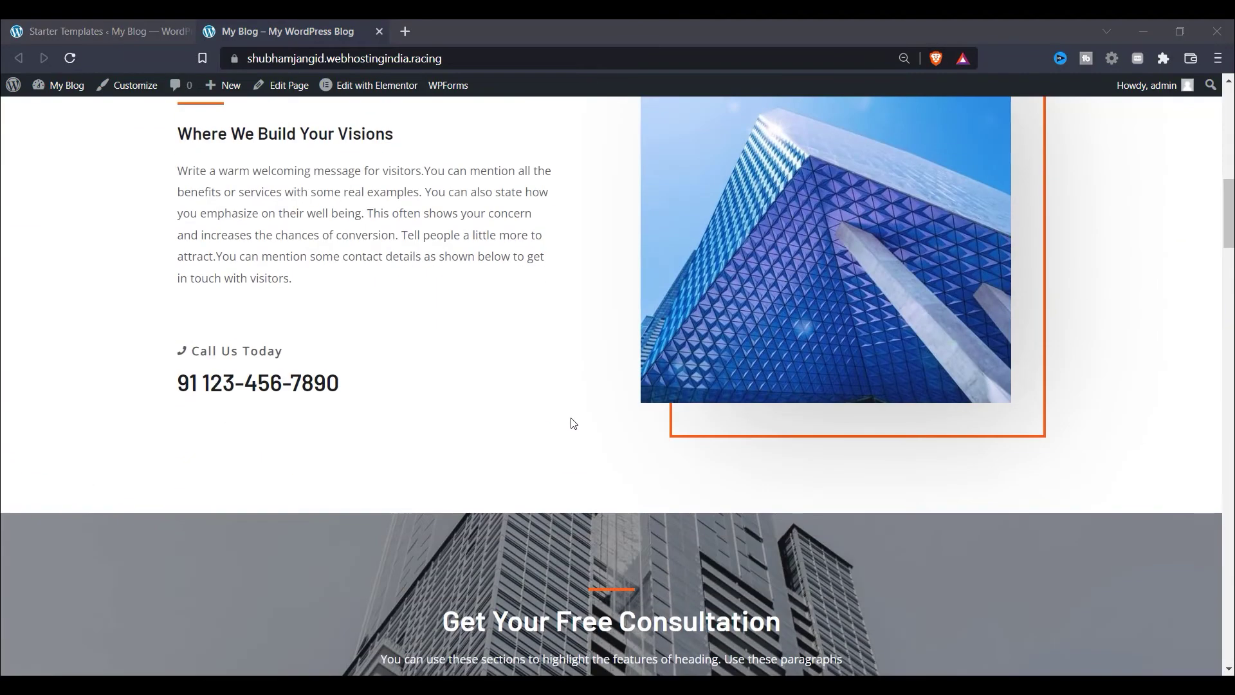
{"action": "scroll", "coordinate": [573, 423], "scroll_direction": "down", "scroll_amount": 15}
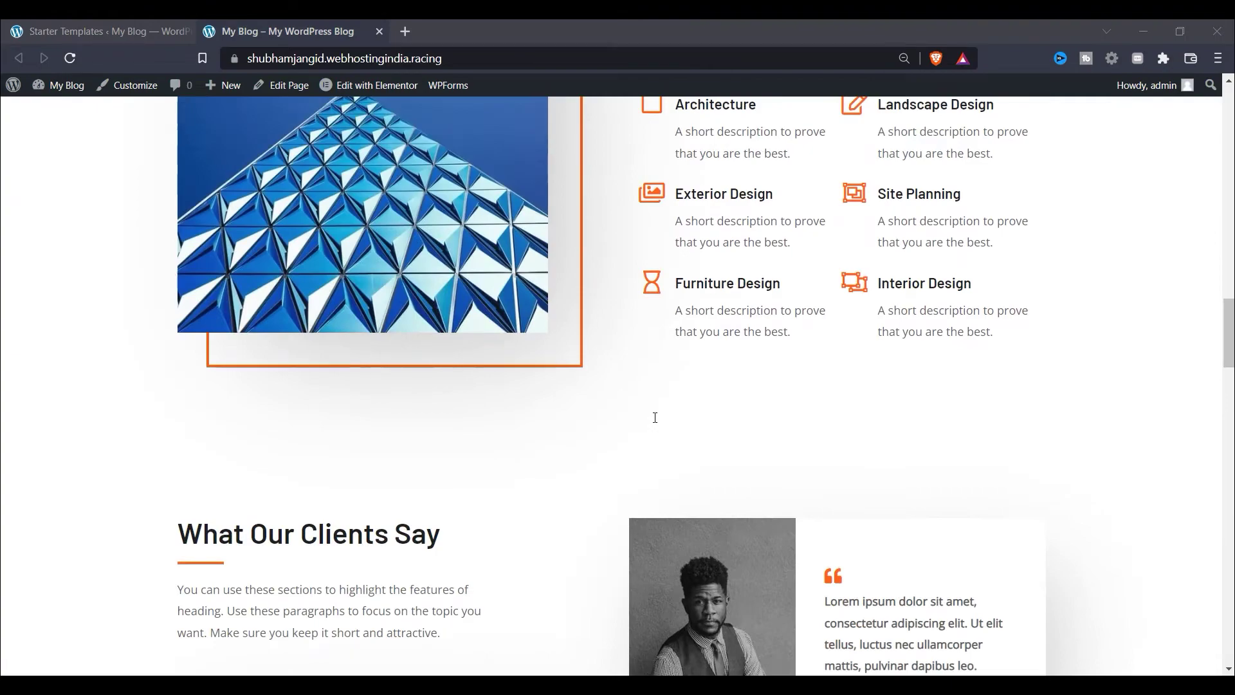
{"action": "scroll", "coordinate": [655, 417], "scroll_direction": "down", "scroll_amount": 15}
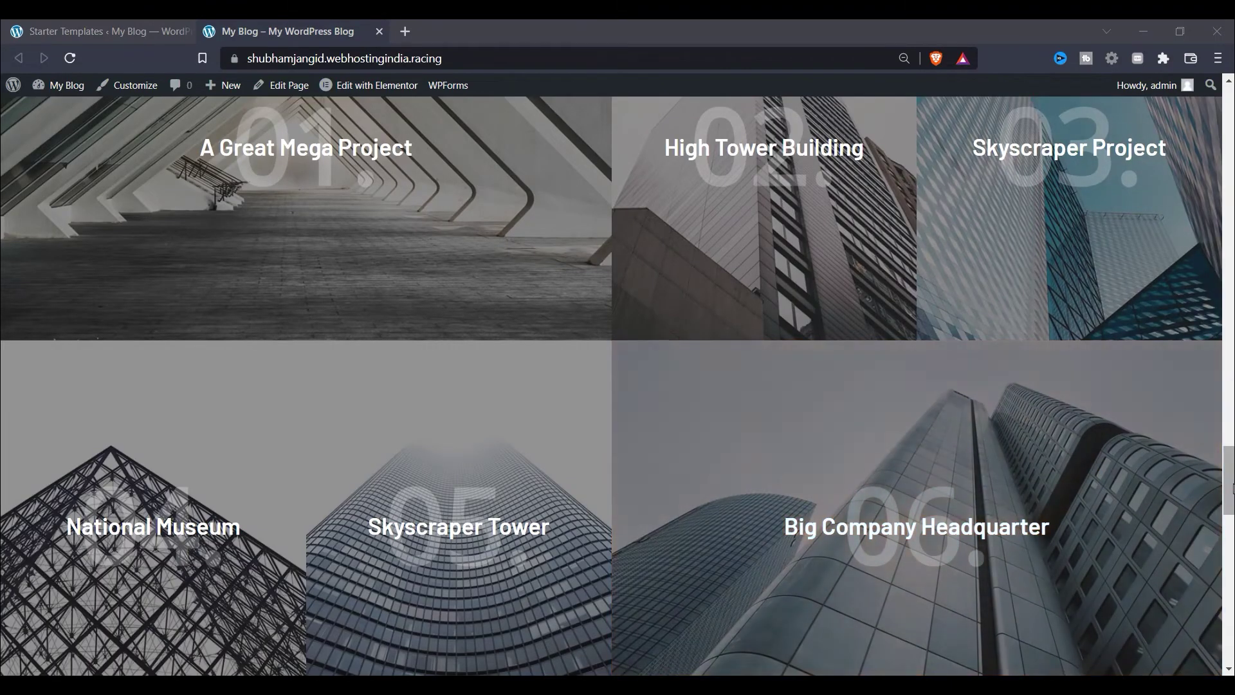
{"action": "scroll", "coordinate": [1186, 413], "scroll_direction": "down", "scroll_amount": 5}
{"action": "left_click_drag", "start_coordinate": [1229, 528], "coordinate": [1232, 99]}
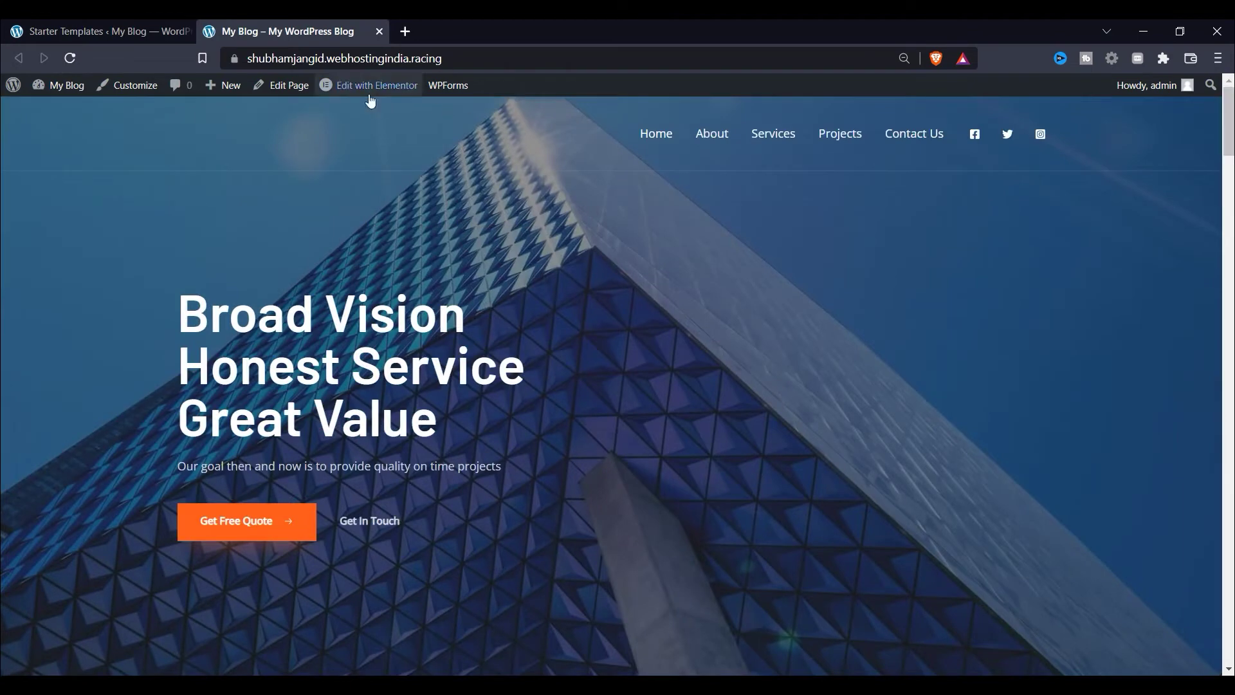
Open the home page in the Elementor editor and open the settings of the Get Free Quote button.
{"action": "left_click", "coordinate": [372, 93]}
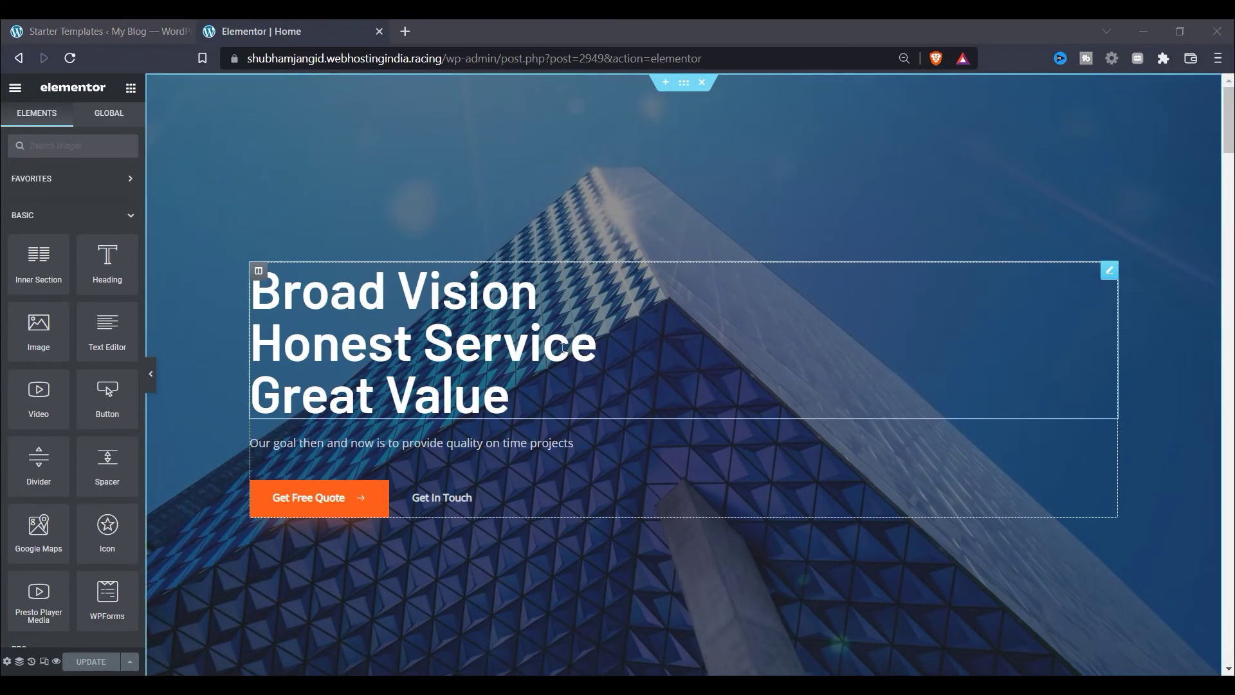
{"action": "scroll", "coordinate": [514, 354], "scroll_direction": "down", "scroll_amount": 4}
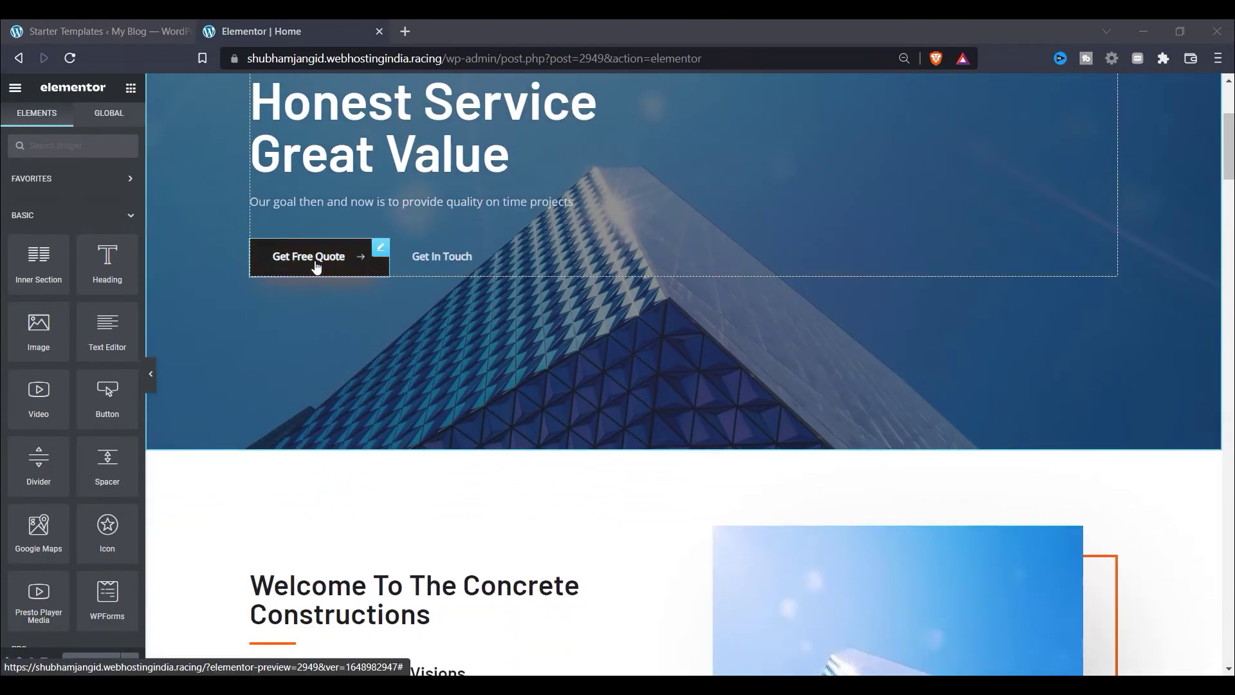
{"action": "left_click", "coordinate": [316, 267]}
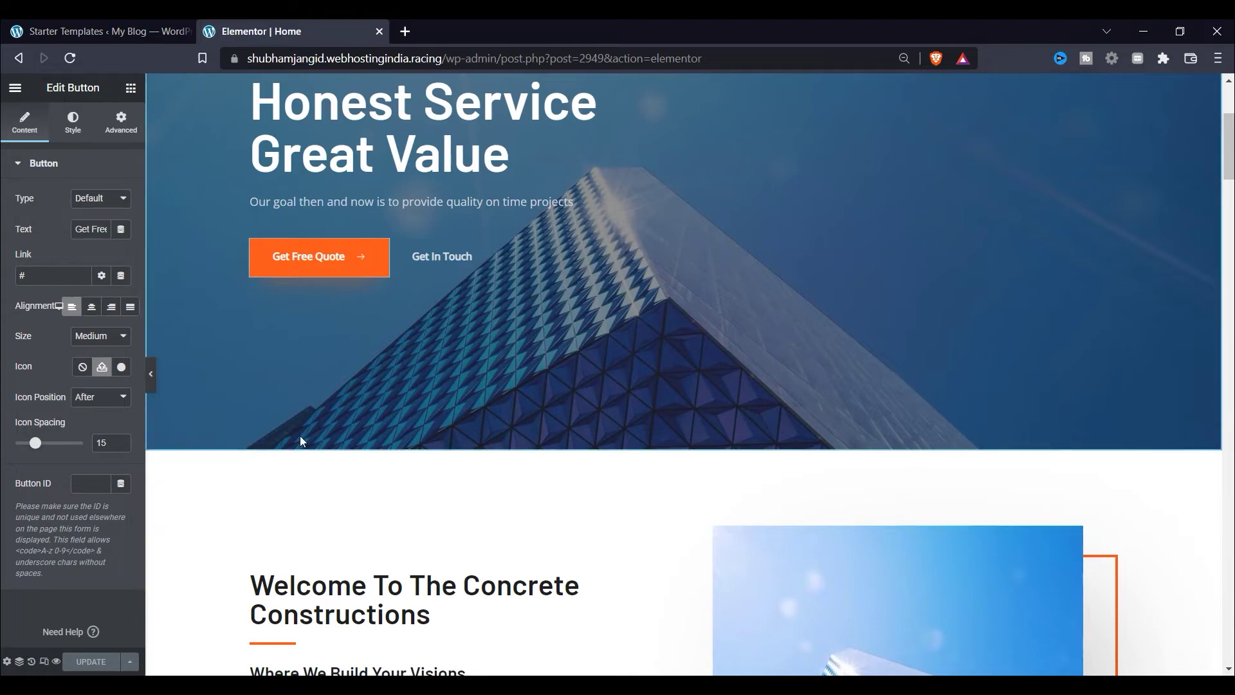
Examine the icon box settings in the Our Specialization section, including Architecture, Exterior Design and Landscape Design.
{"action": "scroll", "coordinate": [431, 426], "scroll_direction": "down", "scroll_amount": 5}
{"action": "scroll", "coordinate": [430, 426], "scroll_direction": "down", "scroll_amount": 3}
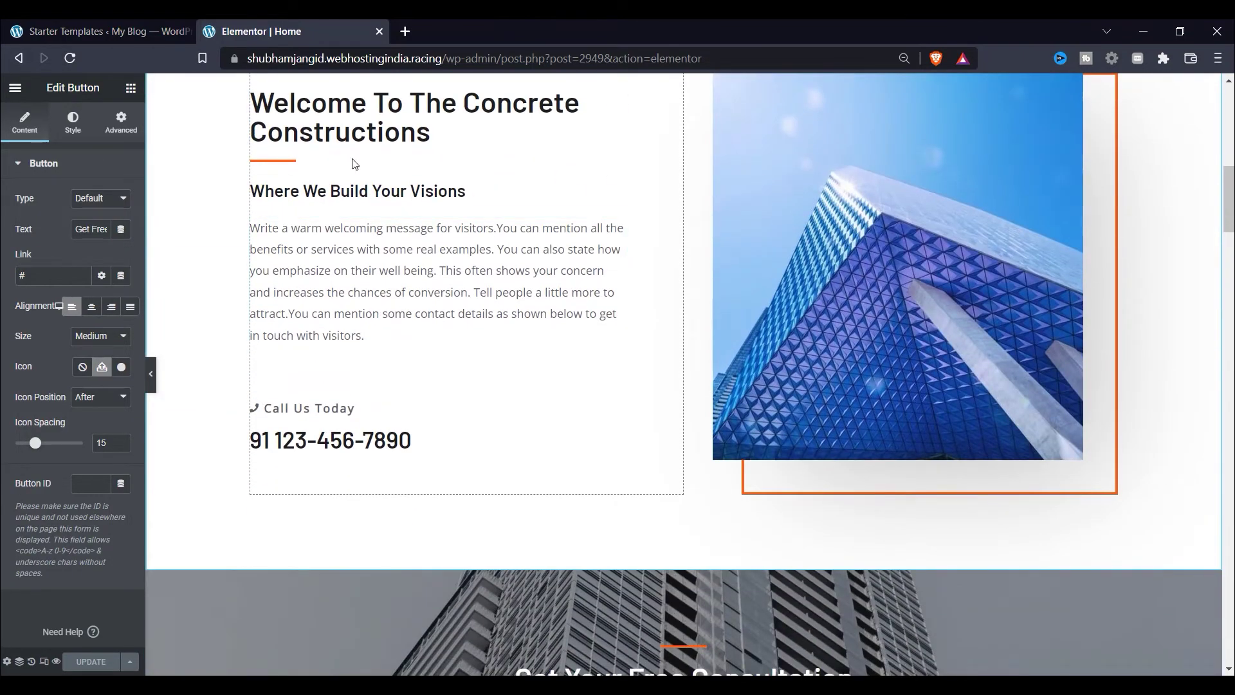
{"action": "scroll", "coordinate": [361, 369], "scroll_direction": "down", "scroll_amount": 6}
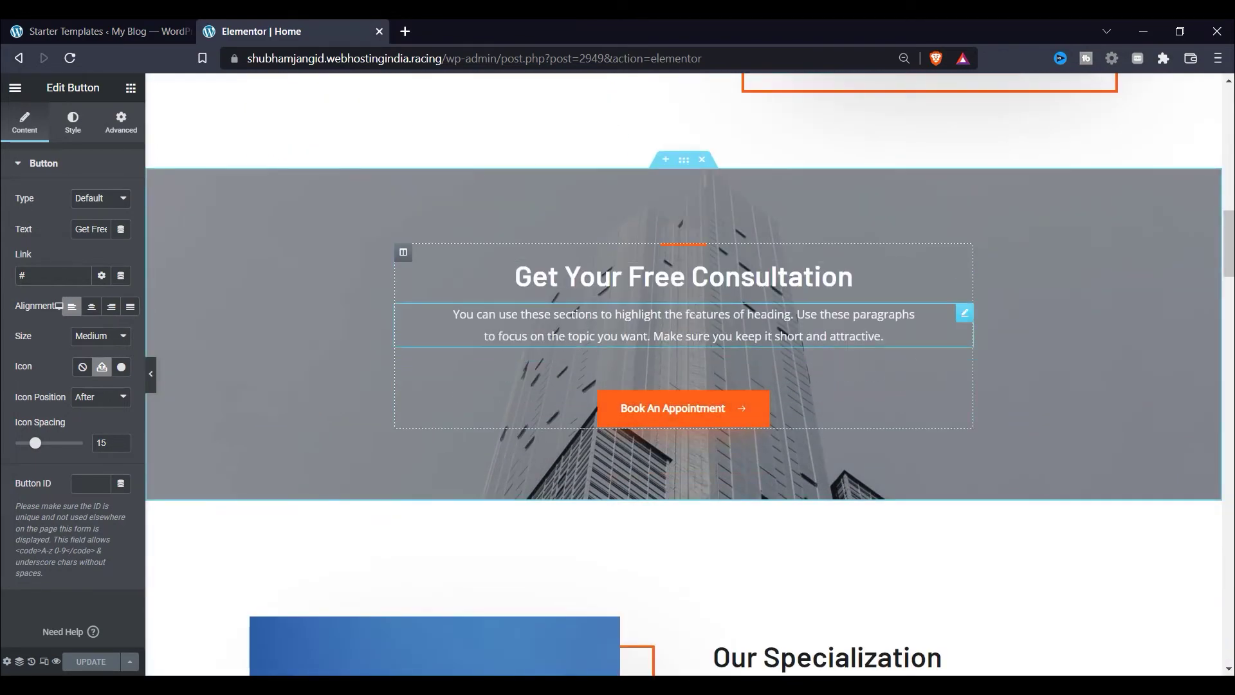
{"action": "scroll", "coordinate": [591, 310], "scroll_direction": "down", "scroll_amount": 4}
{"action": "scroll", "coordinate": [734, 414], "scroll_direction": "down", "scroll_amount": 1}
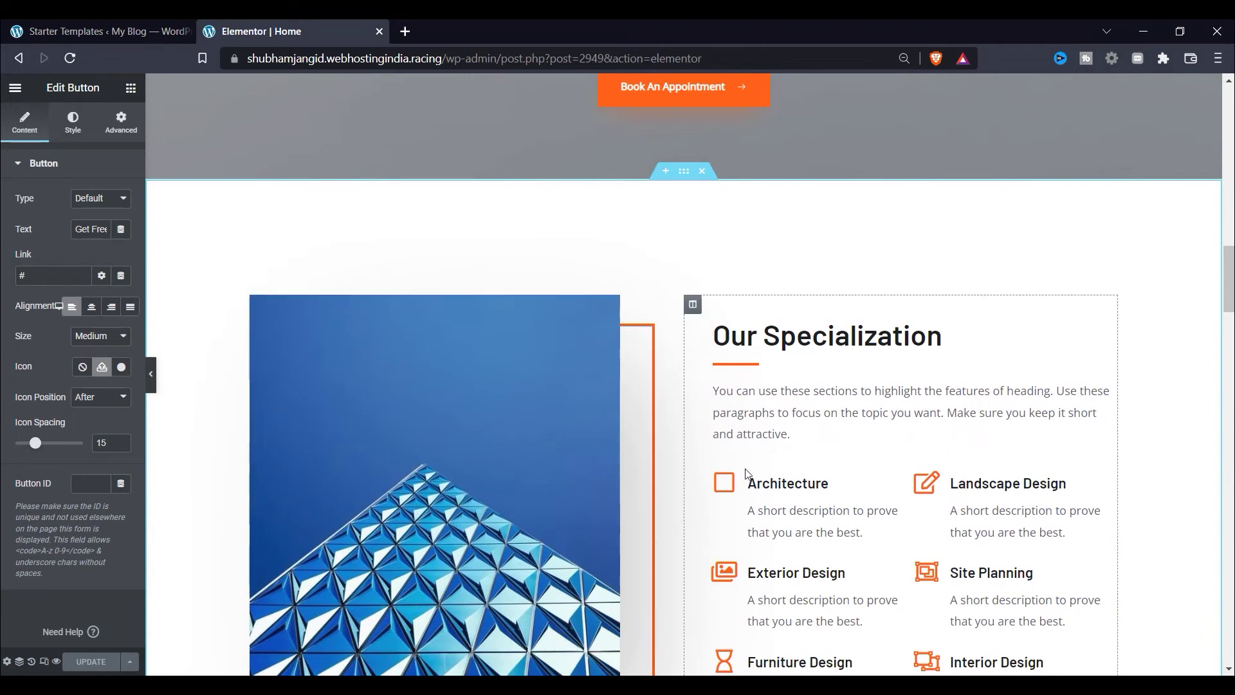
{"action": "left_click", "coordinate": [814, 508]}
{"action": "scroll", "coordinate": [274, 303], "scroll_direction": "down", "scroll_amount": 3}
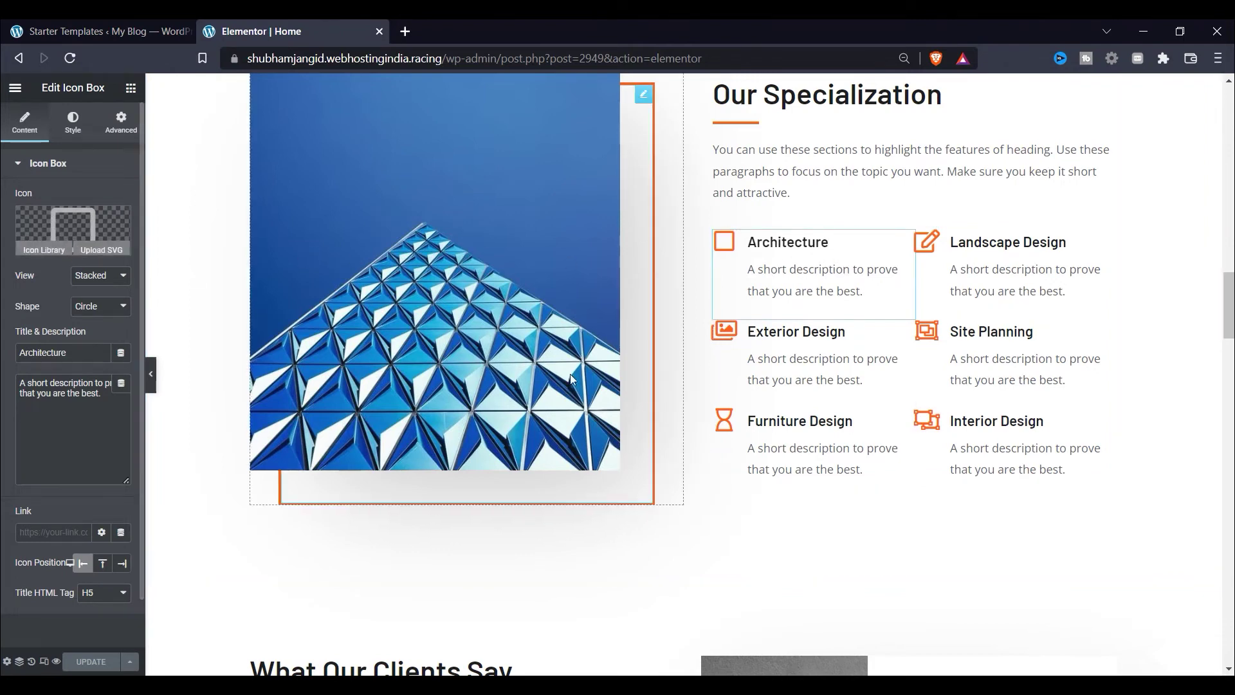
{"action": "left_click", "coordinate": [788, 360]}
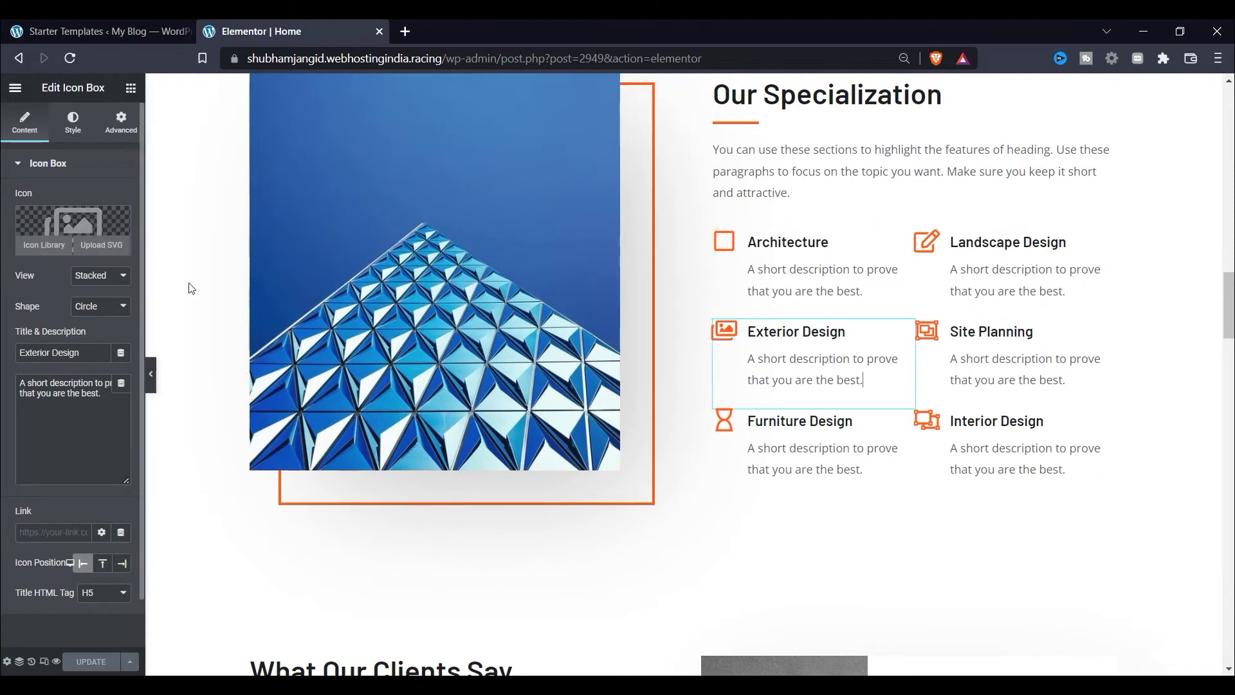
{"action": "left_click", "coordinate": [836, 466]}
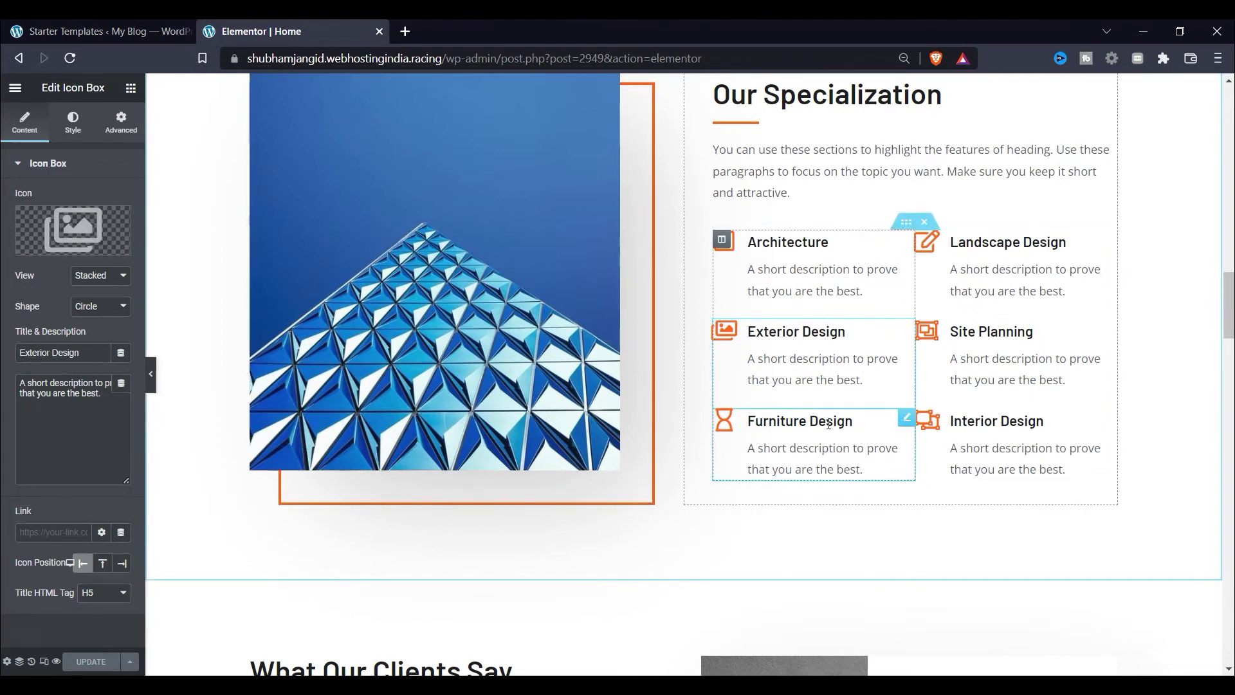
{"action": "left_click", "coordinate": [975, 290]}
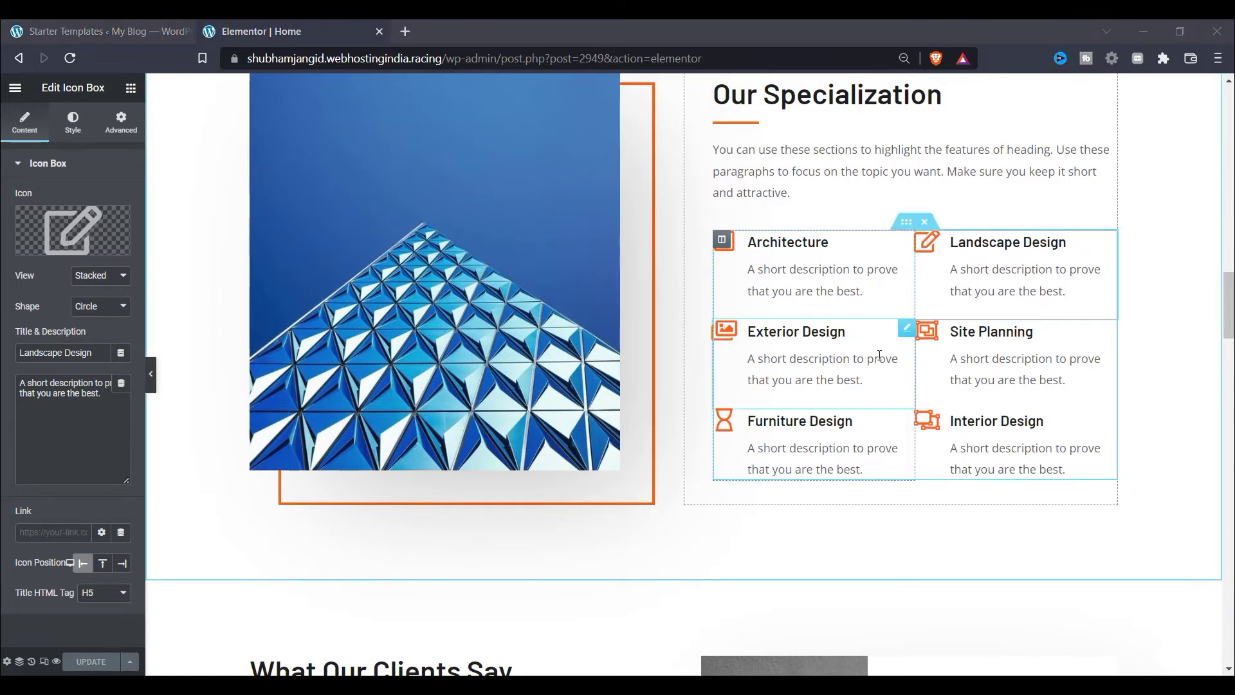
Look over the client testimonials in the What Our Clients Say section.
{"action": "scroll", "coordinate": [926, 389], "scroll_direction": "down", "scroll_amount": 1}
{"action": "scroll", "coordinate": [708, 437], "scroll_direction": "down", "scroll_amount": 6}
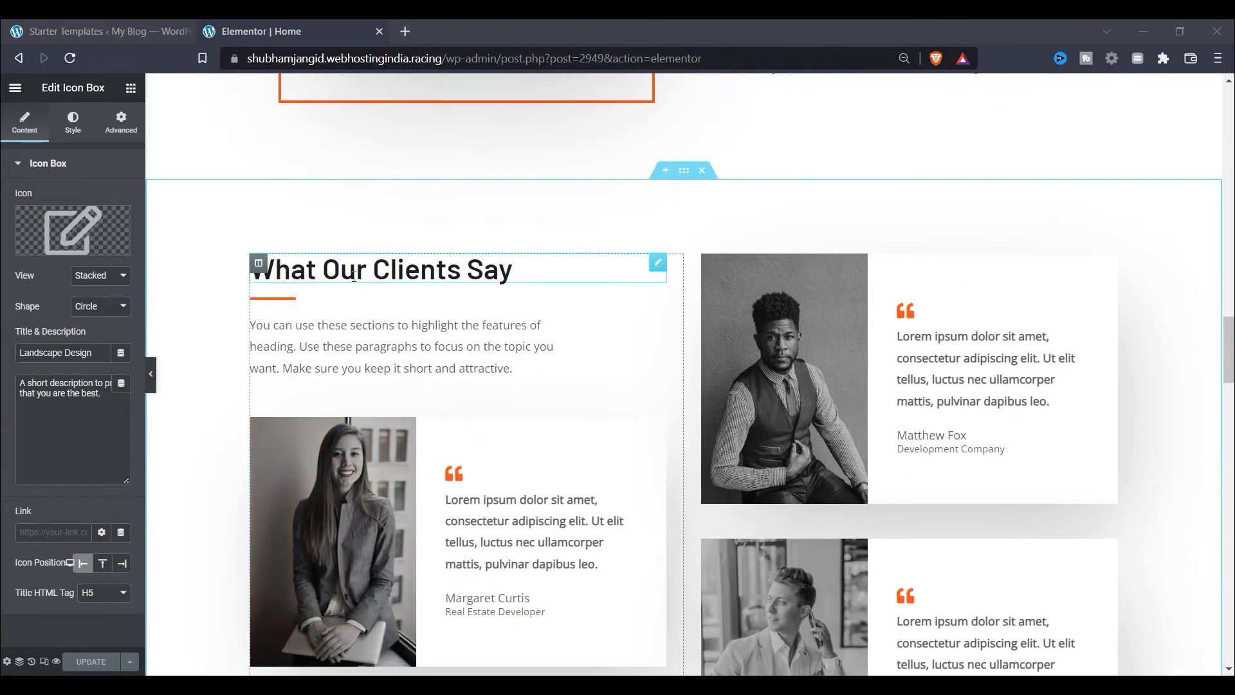
{"action": "scroll", "coordinate": [372, 438], "scroll_direction": "down", "scroll_amount": 1}
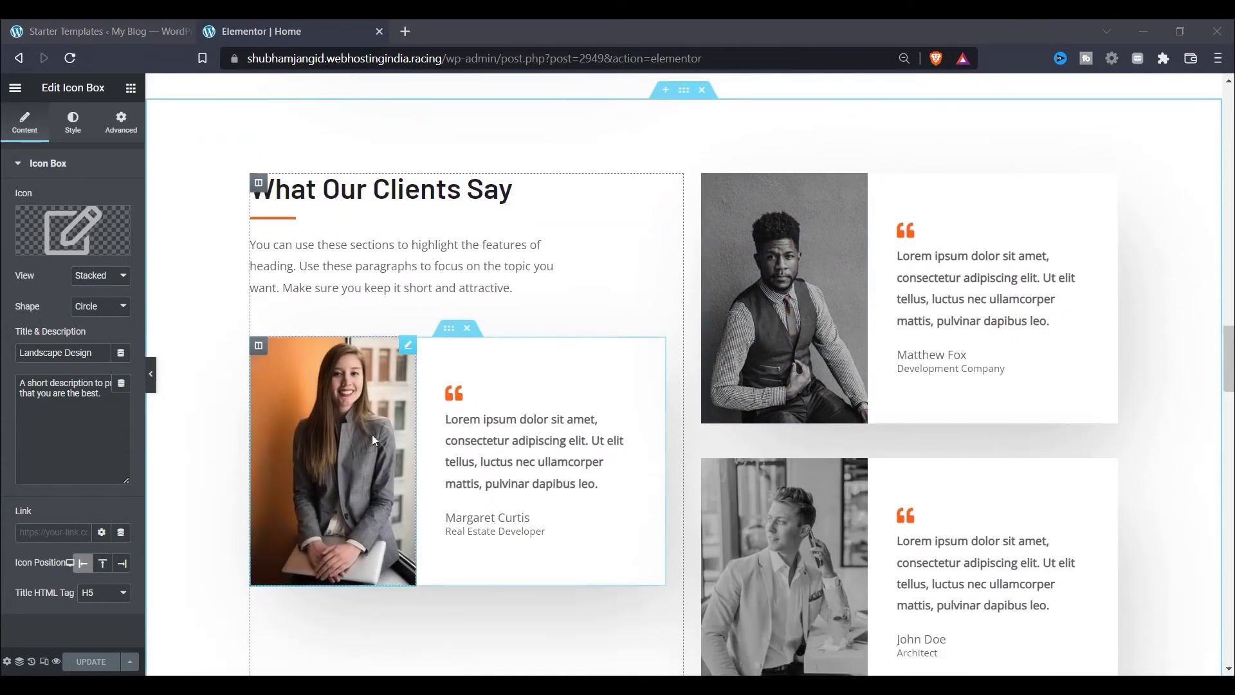